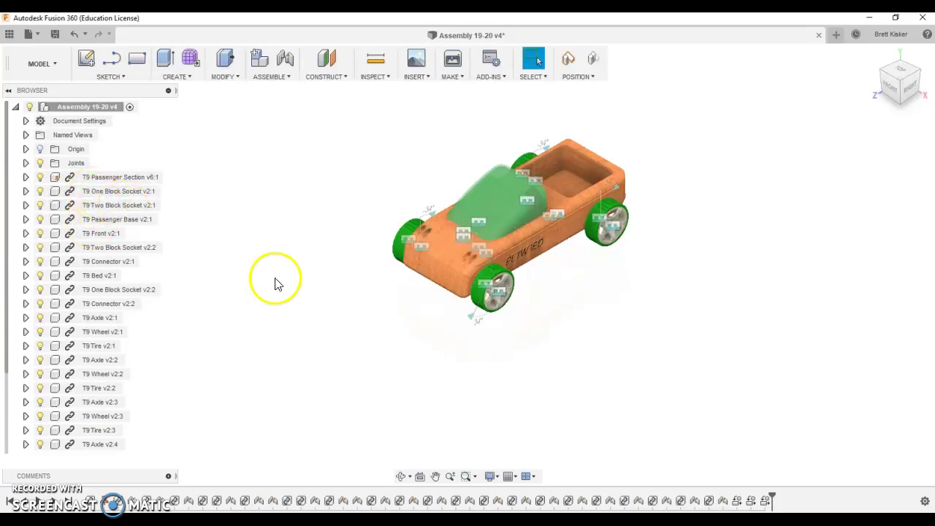
# Switch Fusion 360 from the MODEL workspace to the ANIMATION workspace
pyautogui.click(483, 289)
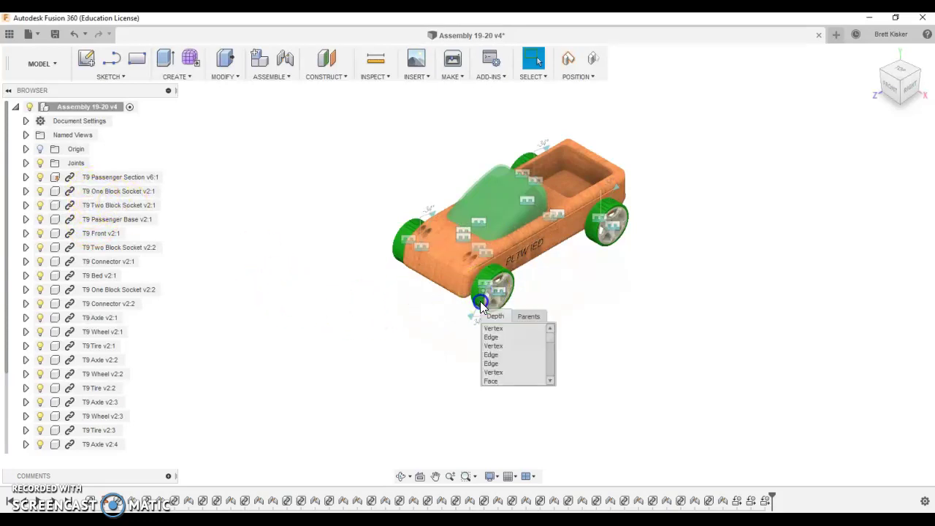
pyautogui.click(471, 324)
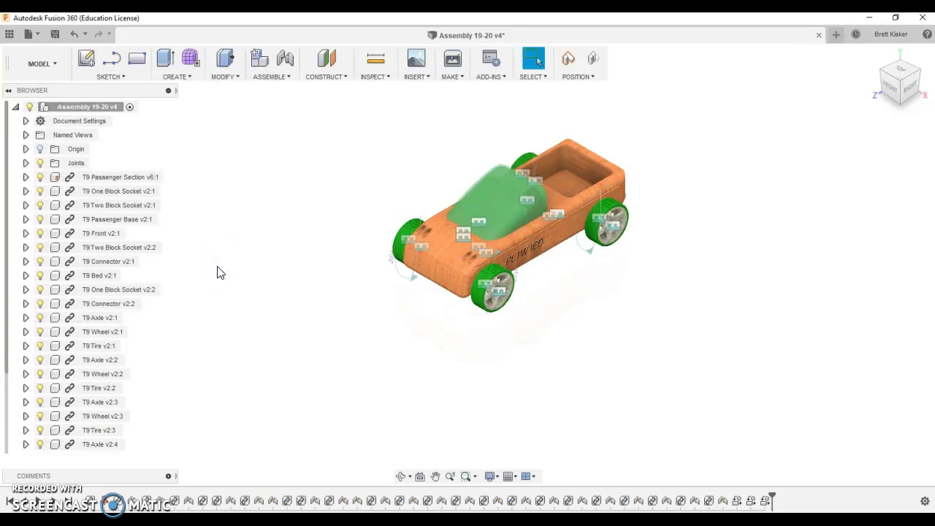
pyautogui.click(56, 69)
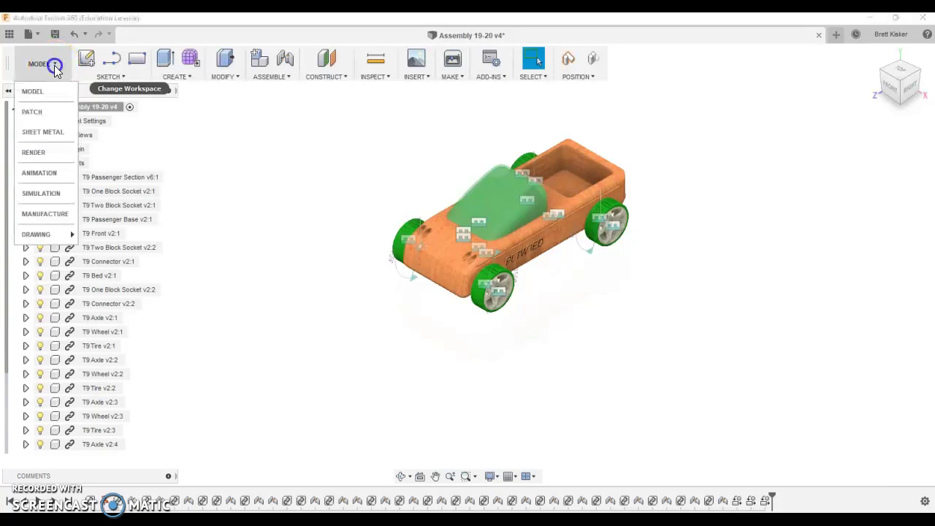
pyautogui.click(51, 172)
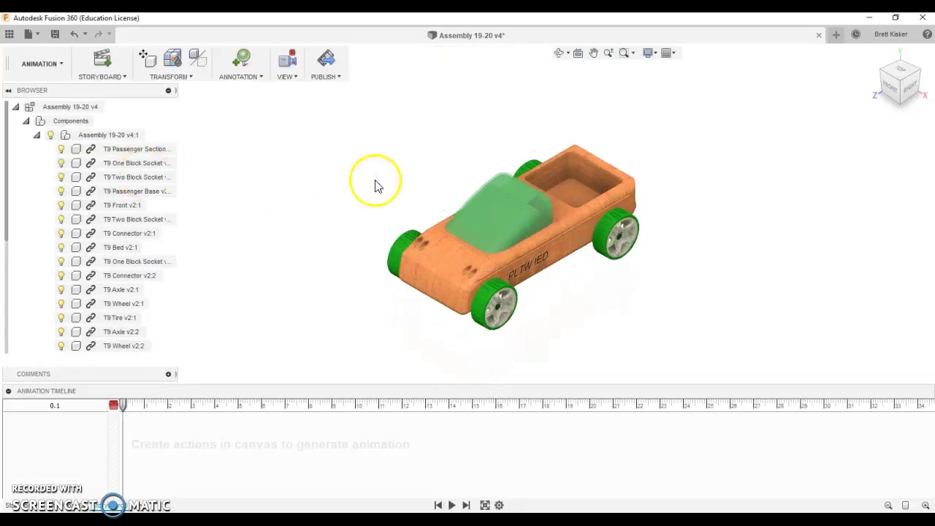
pyautogui.click(434, 281)
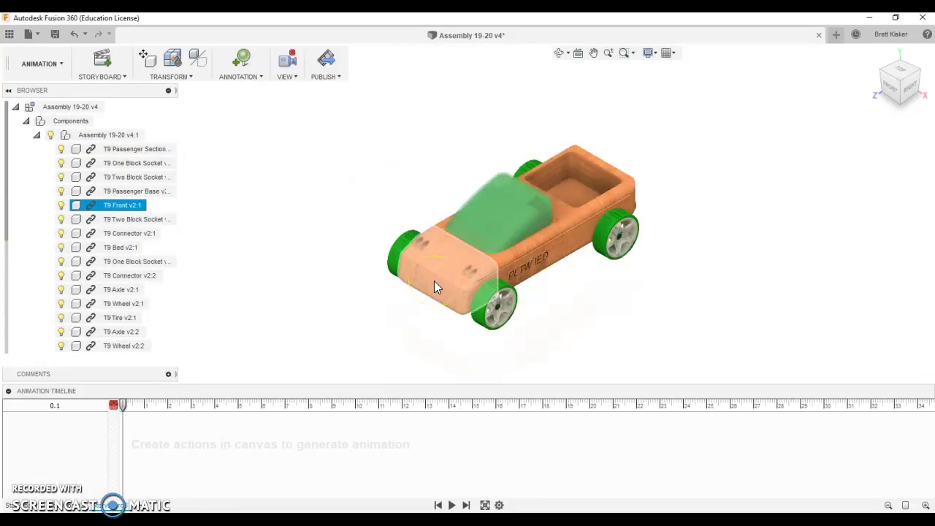
pyautogui.click(363, 284)
pyautogui.click(36, 136)
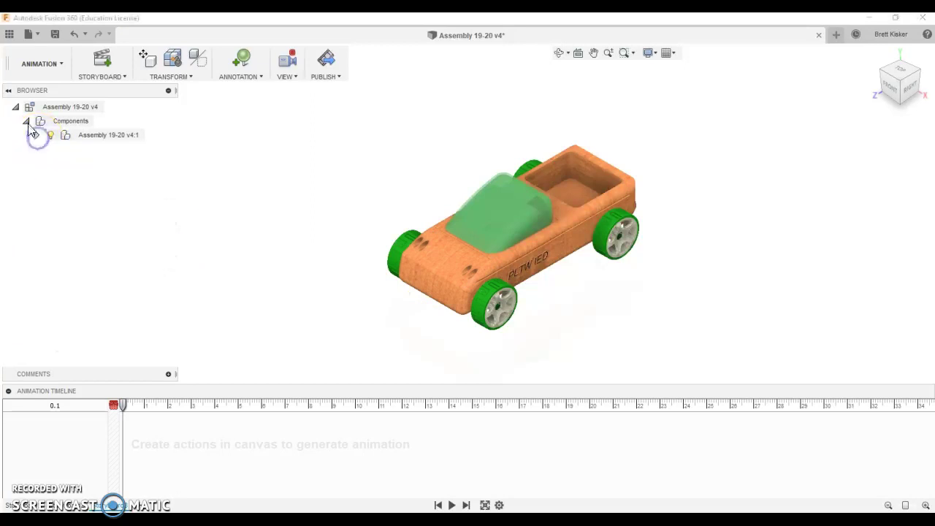
pyautogui.click(26, 121)
pyautogui.click(15, 106)
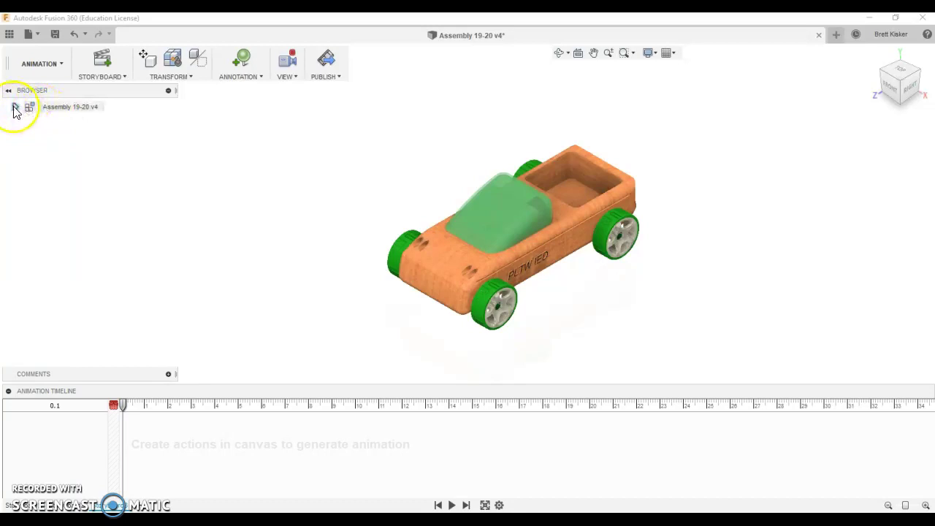
pyautogui.click(16, 107)
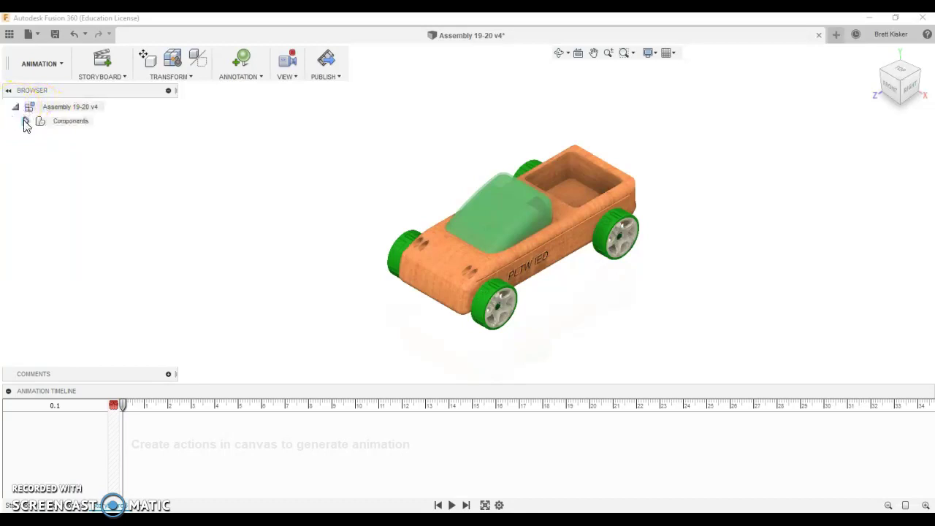
pyautogui.click(26, 121)
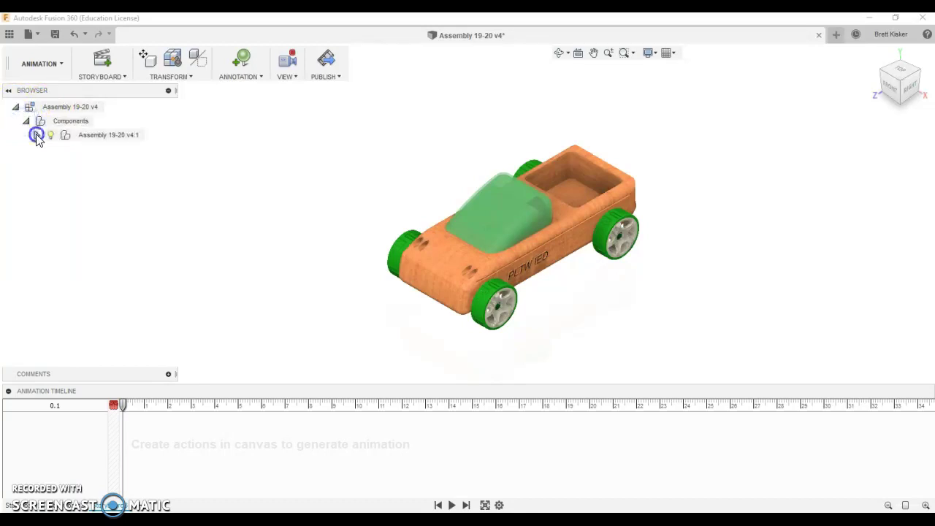
pyautogui.click(36, 135)
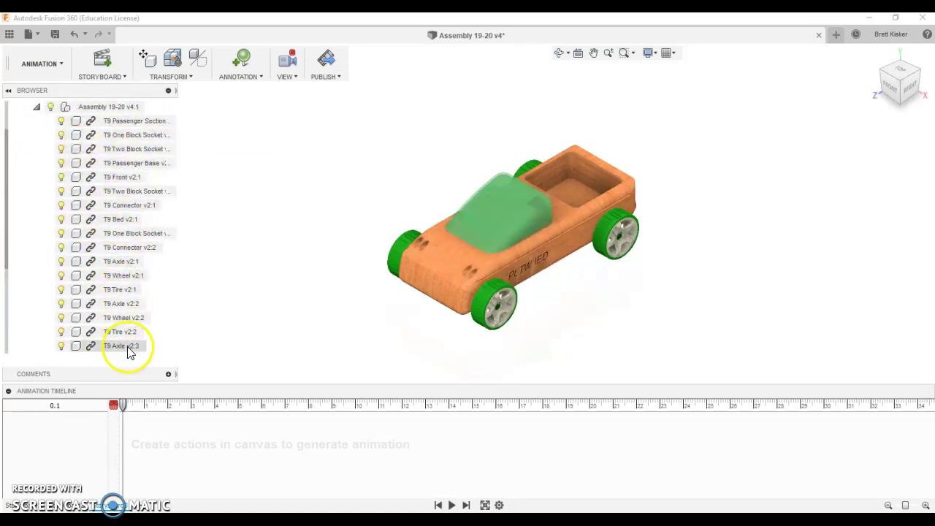
# Frame the car closer and select the front tire, wheel hub and axle
pyautogui.scroll(-2, 301, 248)
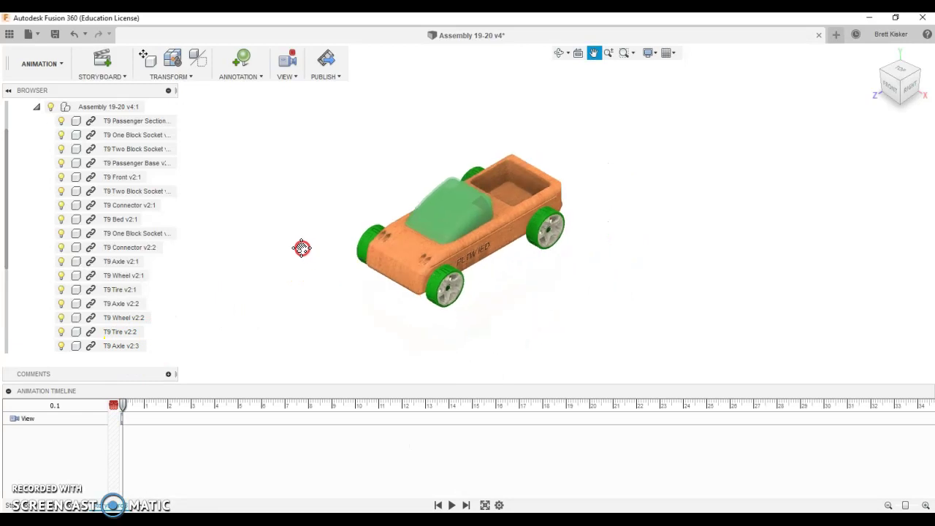
pyautogui.moveTo(302, 248); pyautogui.dragTo(260, 231)
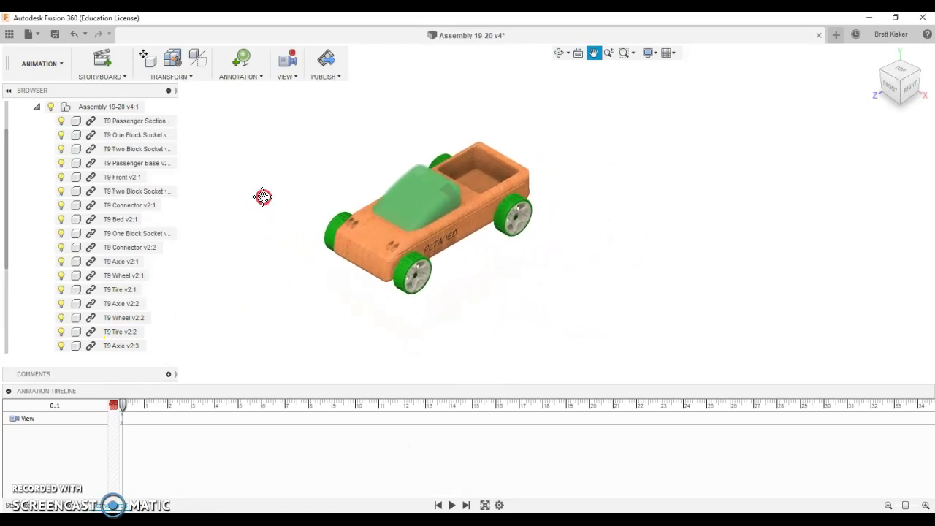
pyautogui.click(449, 271)
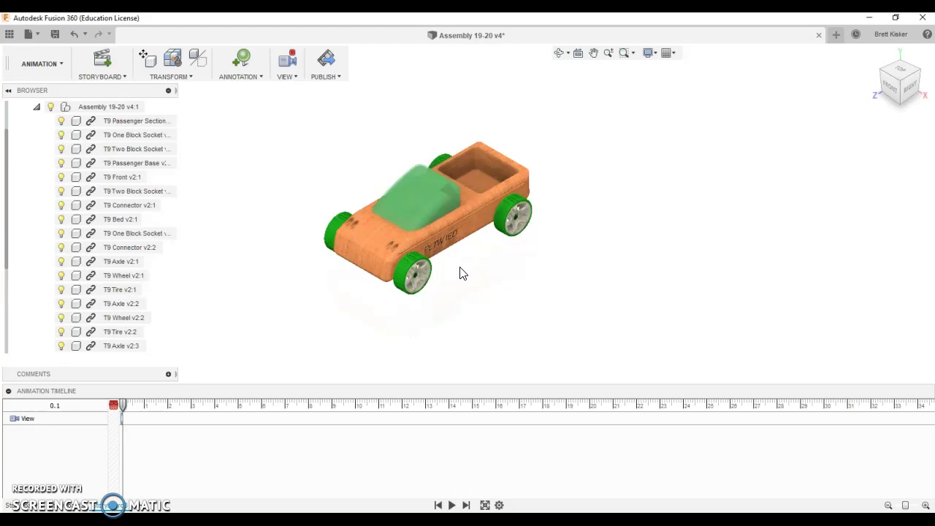
pyautogui.scroll(5, 461, 276)
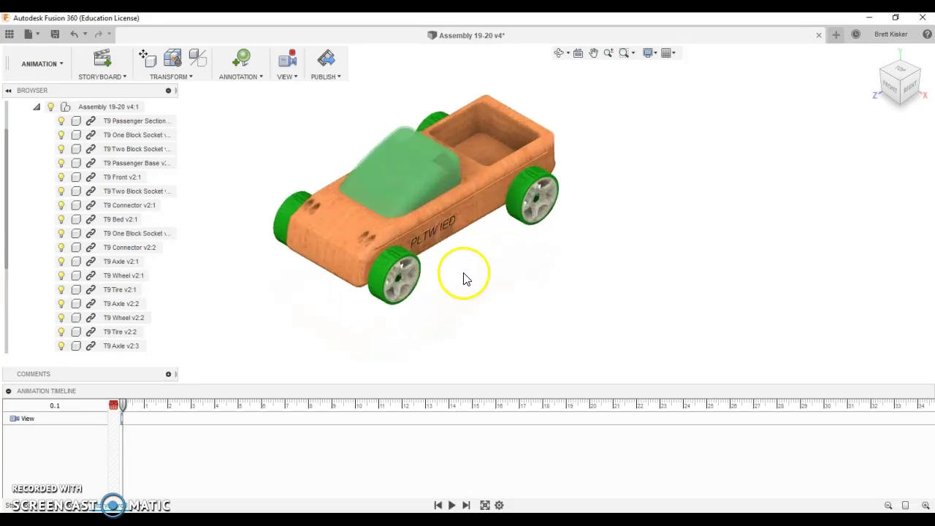
pyautogui.scroll(2, 453, 289)
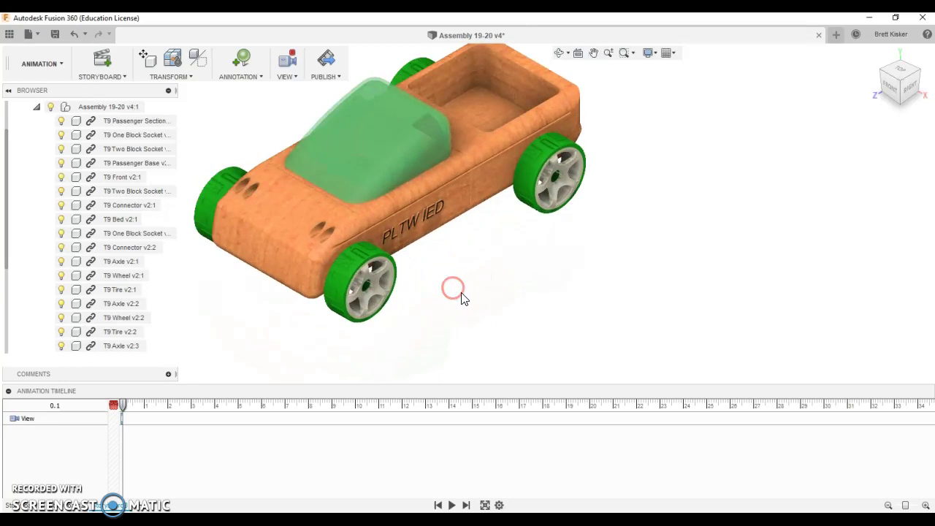
pyautogui.click(377, 256)
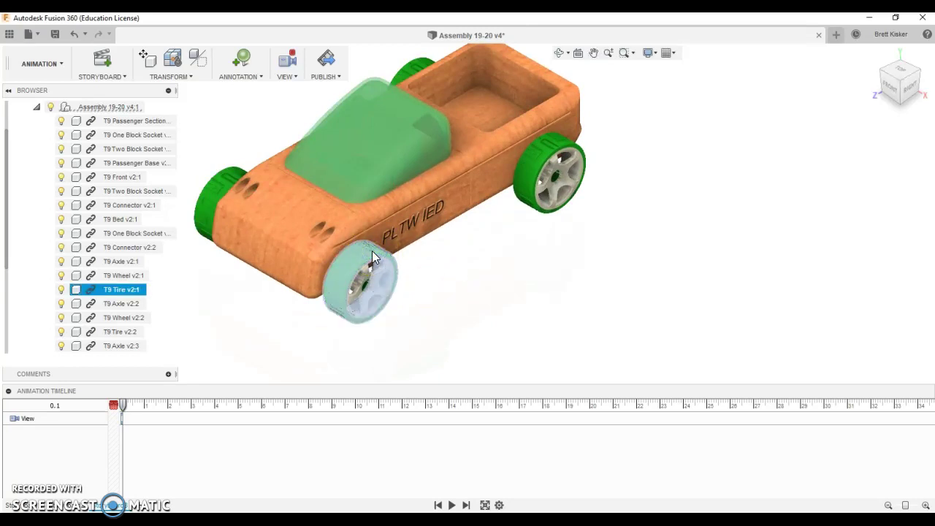
pyautogui.keyDown('ctrl'); pyautogui.click(385, 263); pyautogui.keyUp('ctrl')
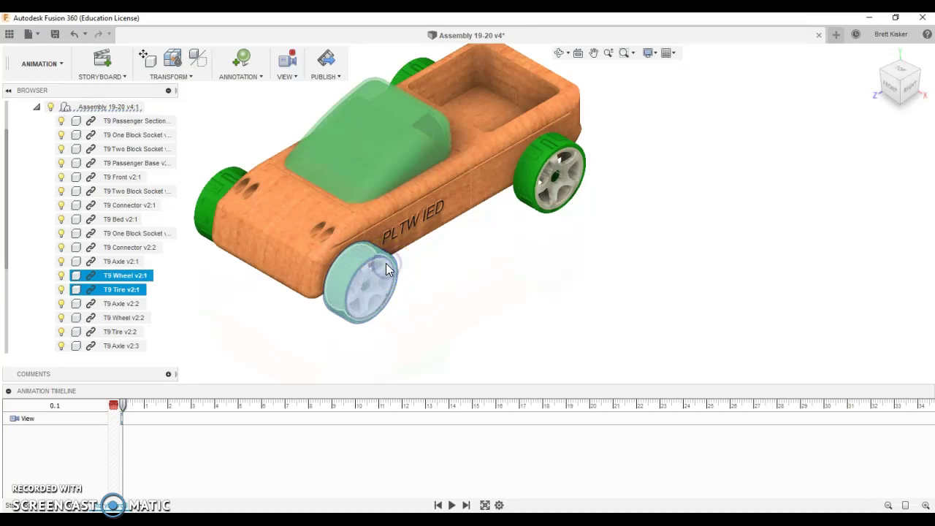
pyautogui.keyDown('ctrl'); pyautogui.click(368, 291); pyautogui.keyUp('ctrl')
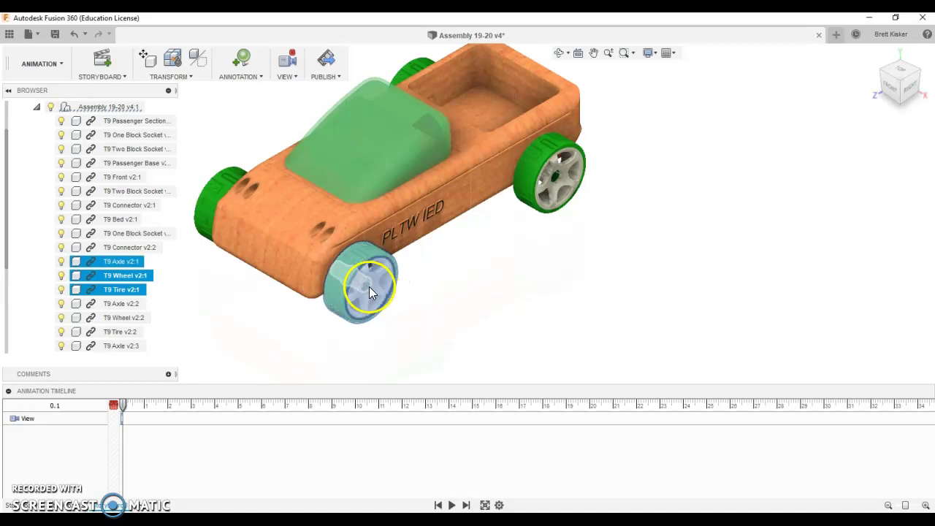
# Add the rear tire, wheel rim and axle to the selection
pyautogui.keyDown('ctrl'); pyautogui.click(531, 188); pyautogui.keyUp('ctrl')
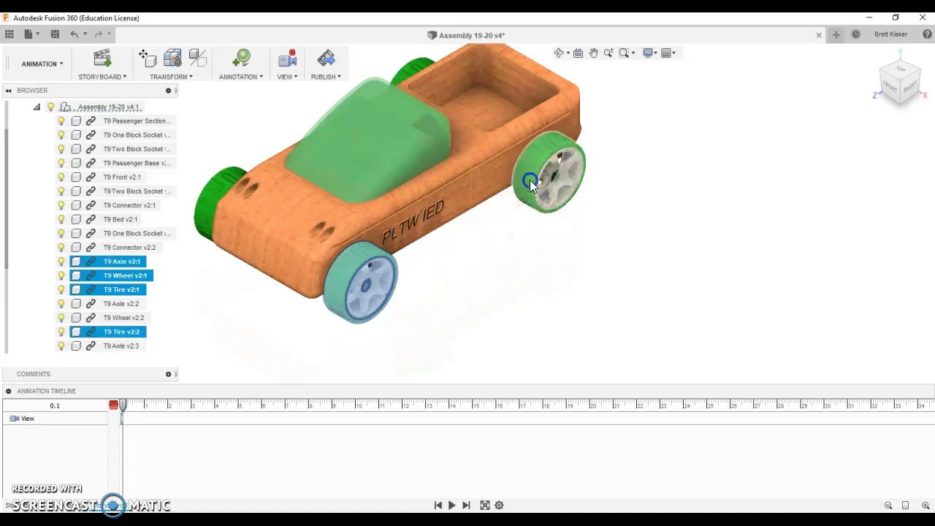
pyautogui.keyDown('ctrl'); pyautogui.click(543, 190); pyautogui.keyUp('ctrl')
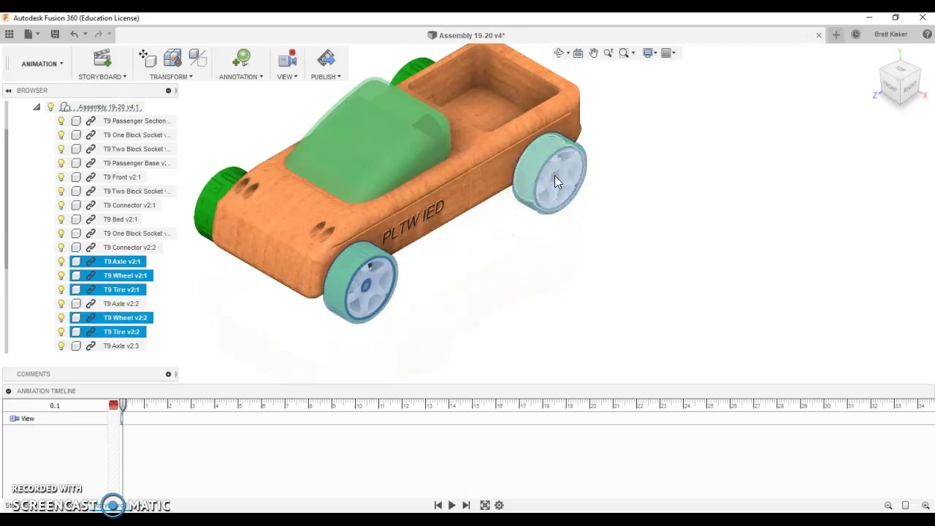
pyautogui.keyDown('ctrl'); pyautogui.click(557, 180); pyautogui.keyUp('ctrl')
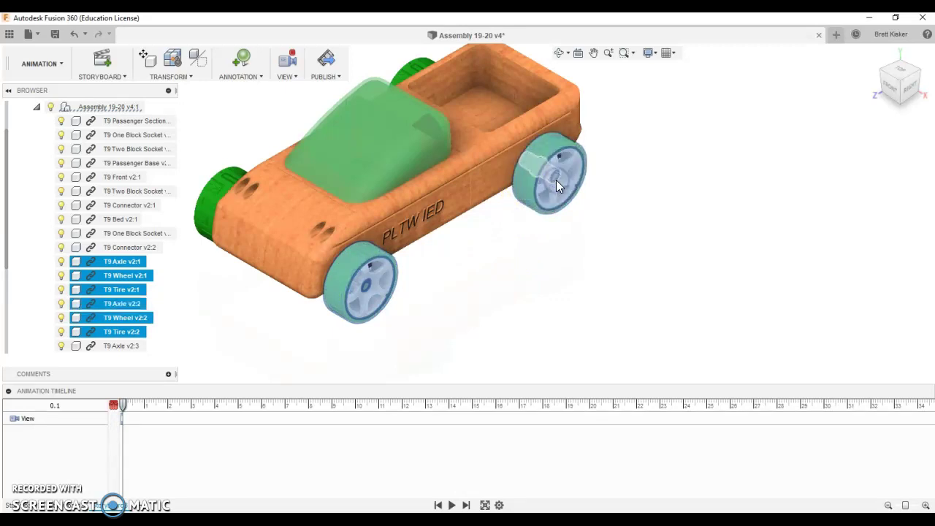
pyautogui.click(595, 279)
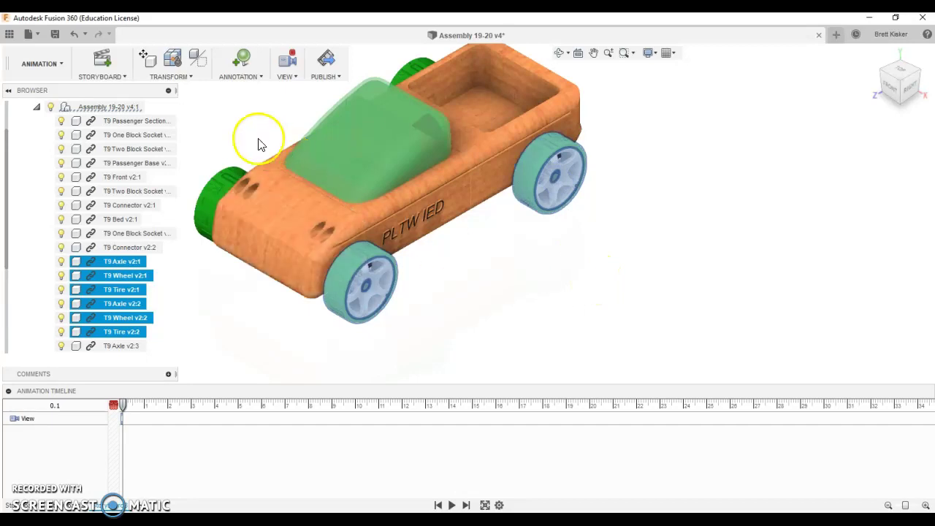
pyautogui.click(189, 78)
# Move the six selected wheel parts -2 in along X, recorded as a Components action
pyautogui.click(192, 90)
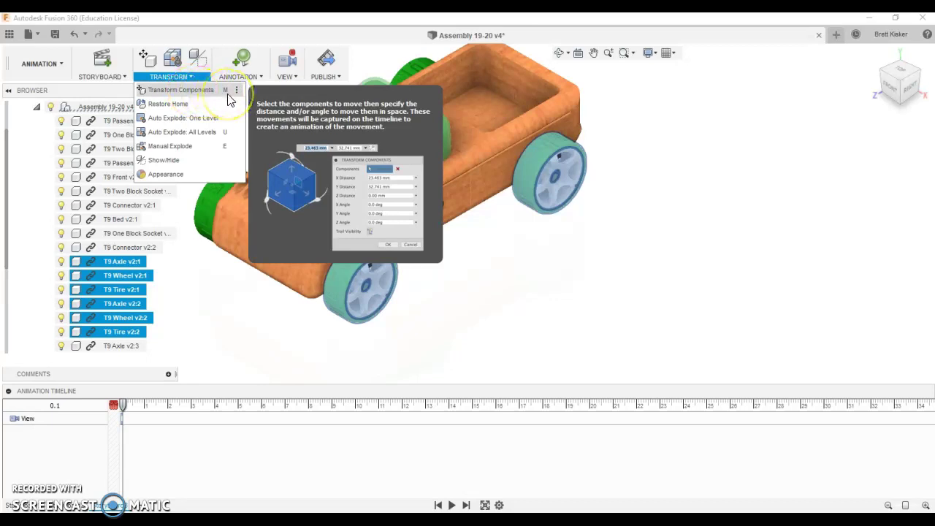
pyautogui.click(565, 290)
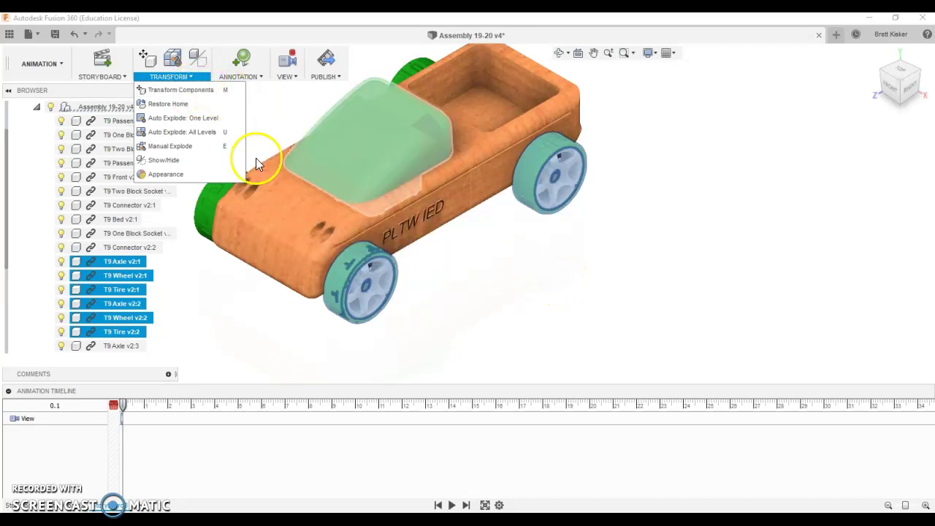
pyautogui.click(181, 90)
pyautogui.click(459, 191)
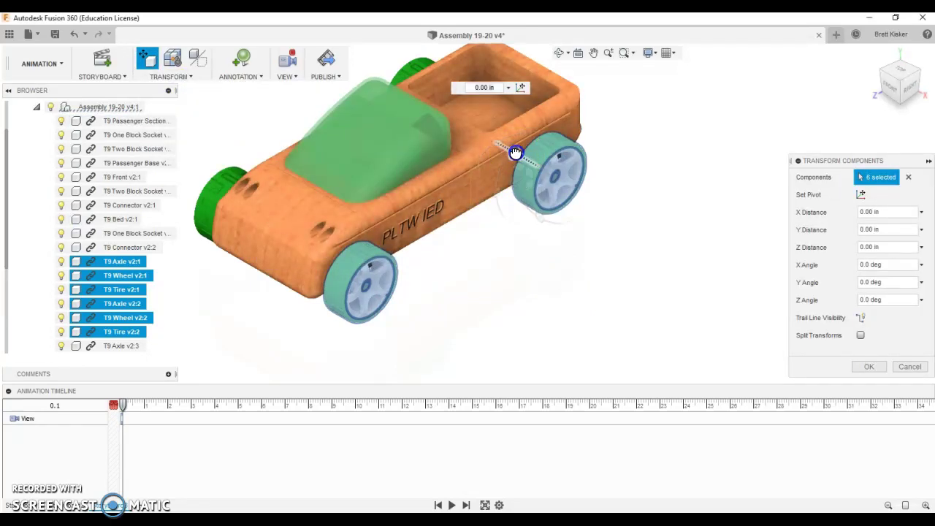
pyautogui.moveTo(516, 153); pyautogui.dragTo(559, 178)
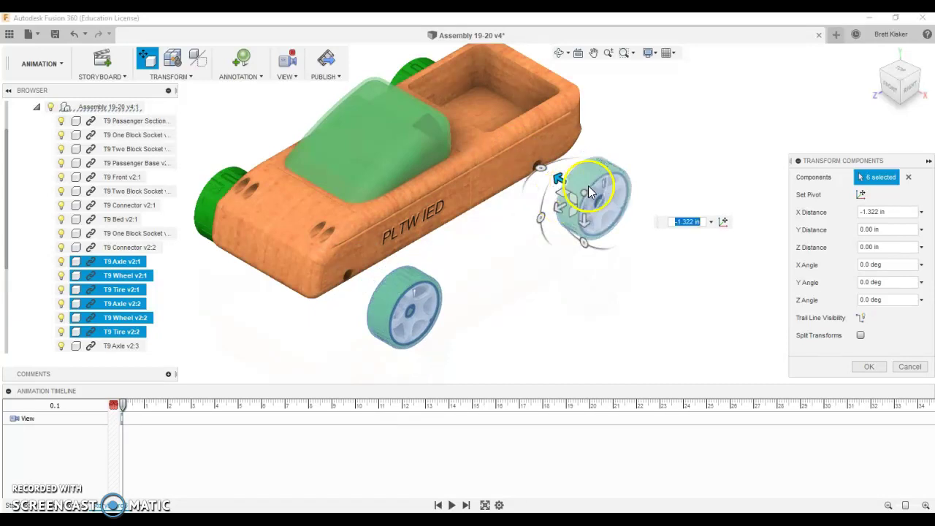
pyautogui.click(689, 225)
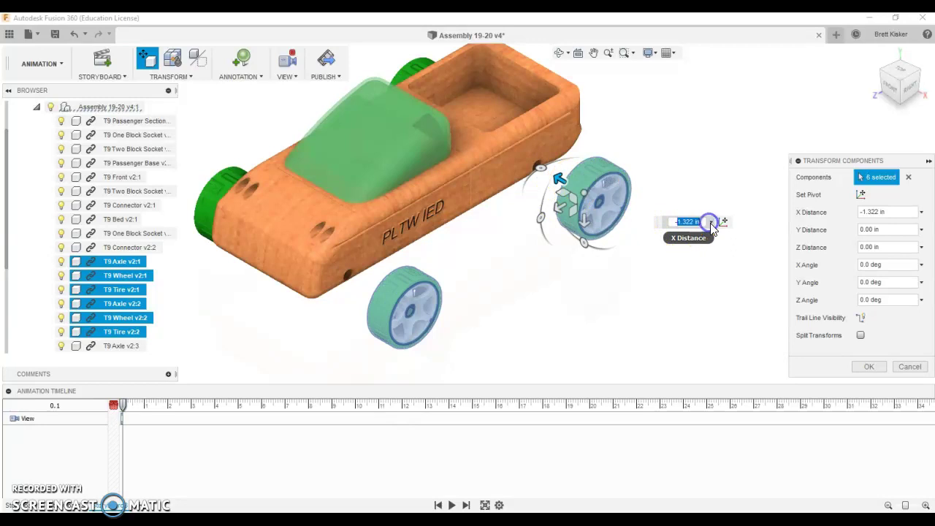
pyautogui.write('-2')
pyautogui.press('Return')
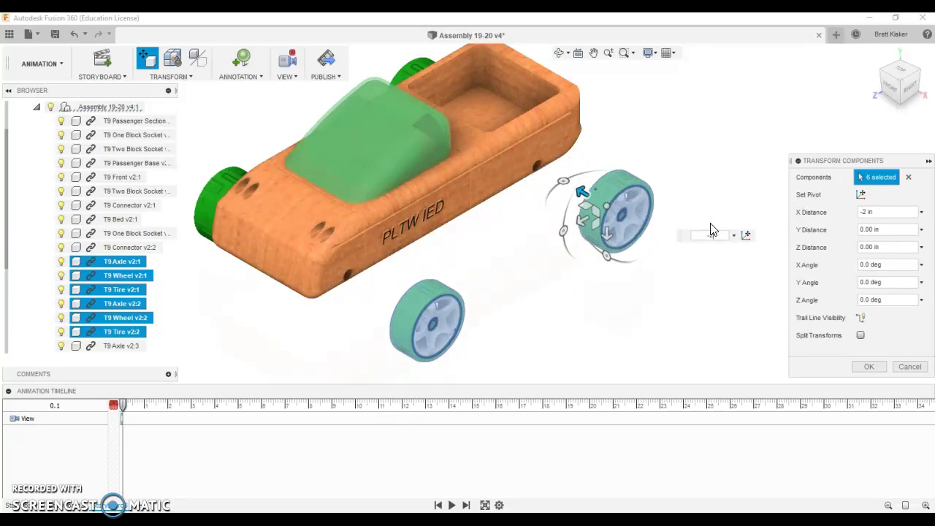
pyautogui.click(579, 192)
pyautogui.click(441, 260)
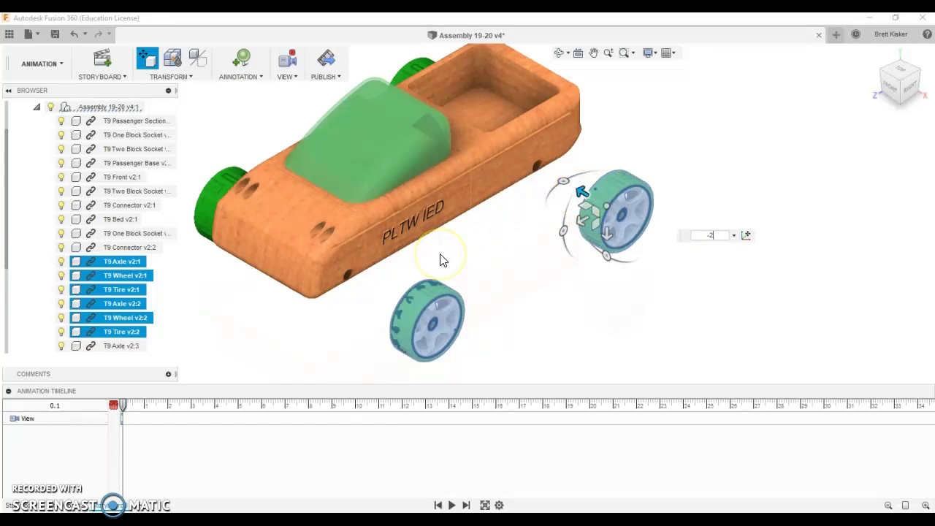
pyautogui.moveTo(441, 260); pyautogui.dragTo(510, 263)
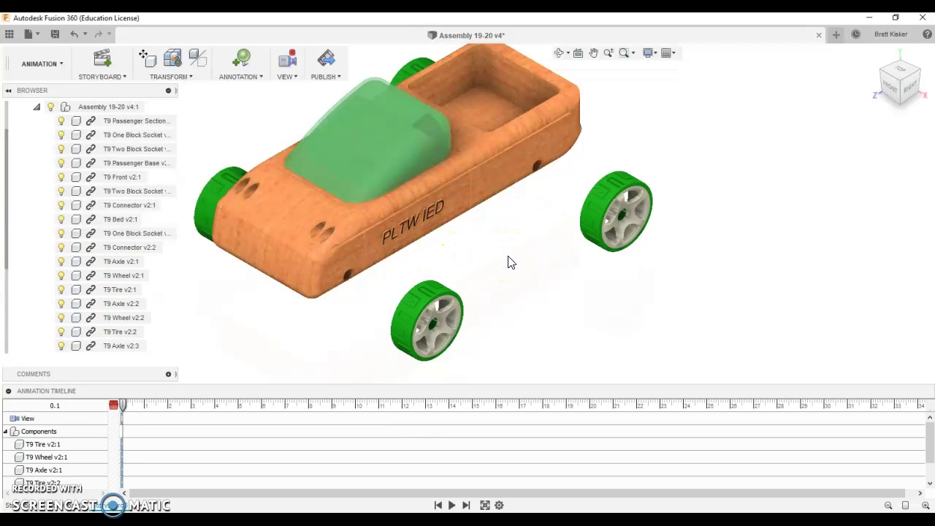
# Move both near-side T9 Wheels and Tires (v2:1, v2:2) a further -2 in along X
pyautogui.moveTo(482, 266); pyautogui.dragTo(431, 290)
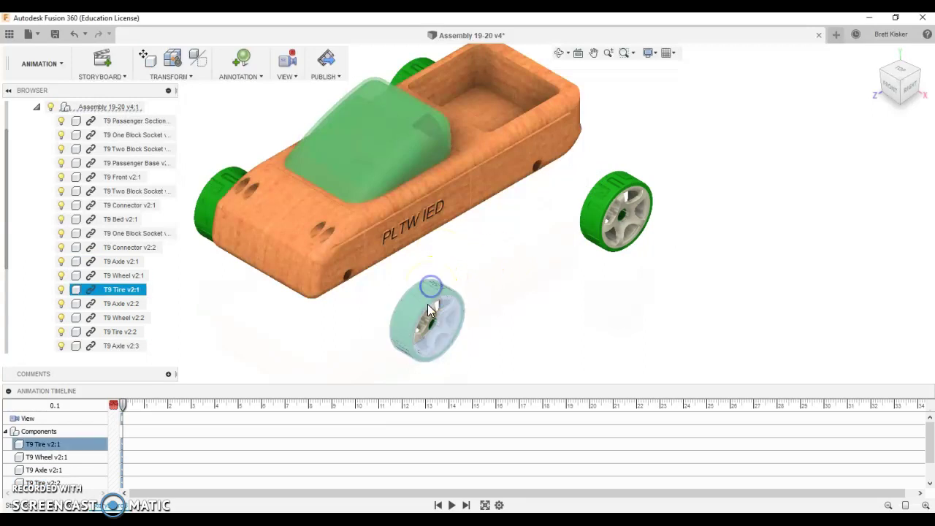
pyautogui.keyDown('ctrl'); pyautogui.click(446, 310); pyautogui.keyUp('ctrl')
pyautogui.keyDown('ctrl'); pyautogui.click(601, 205); pyautogui.keyUp('ctrl')
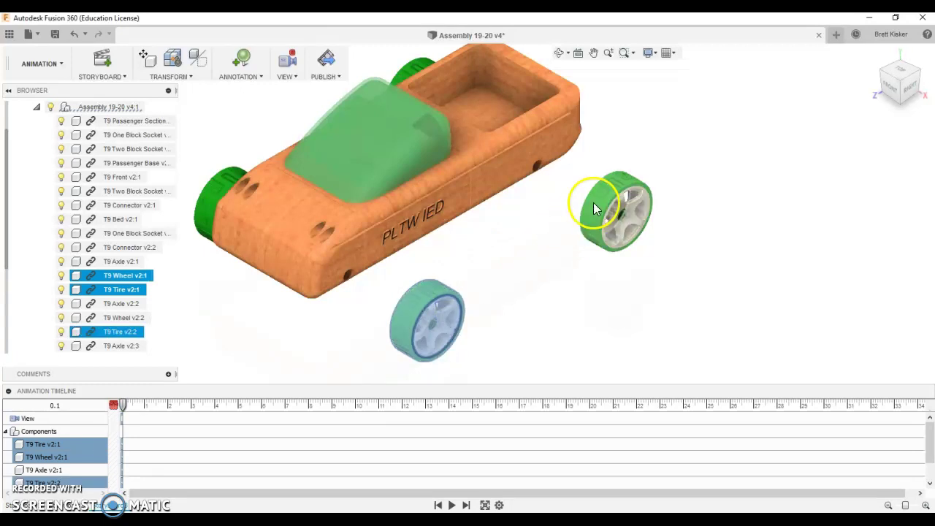
pyautogui.keyDown('ctrl'); pyautogui.click(610, 215); pyautogui.keyUp('ctrl')
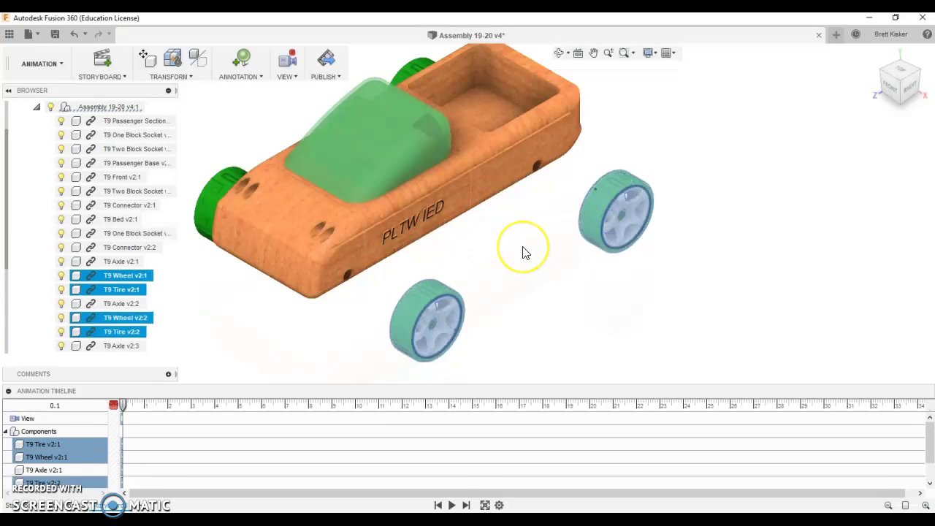
pyautogui.press('m')
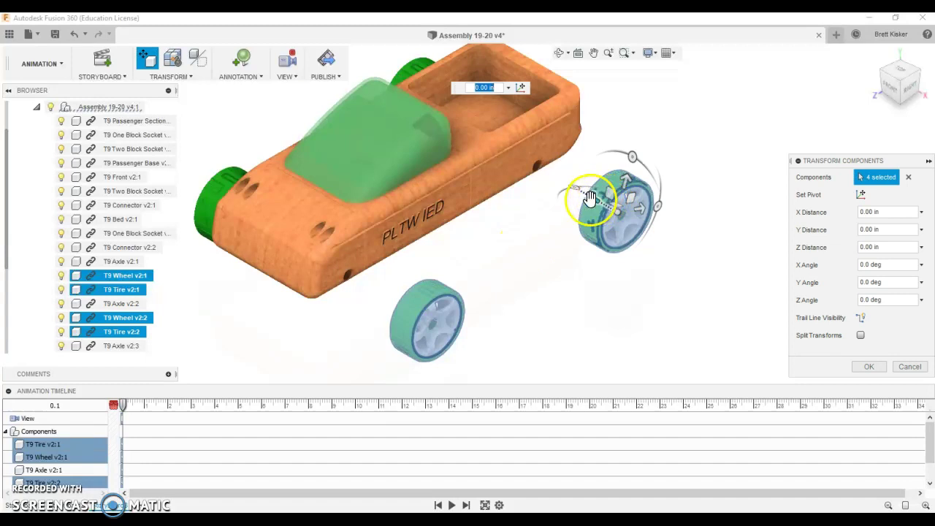
pyautogui.moveTo(594, 203); pyautogui.dragTo(647, 228)
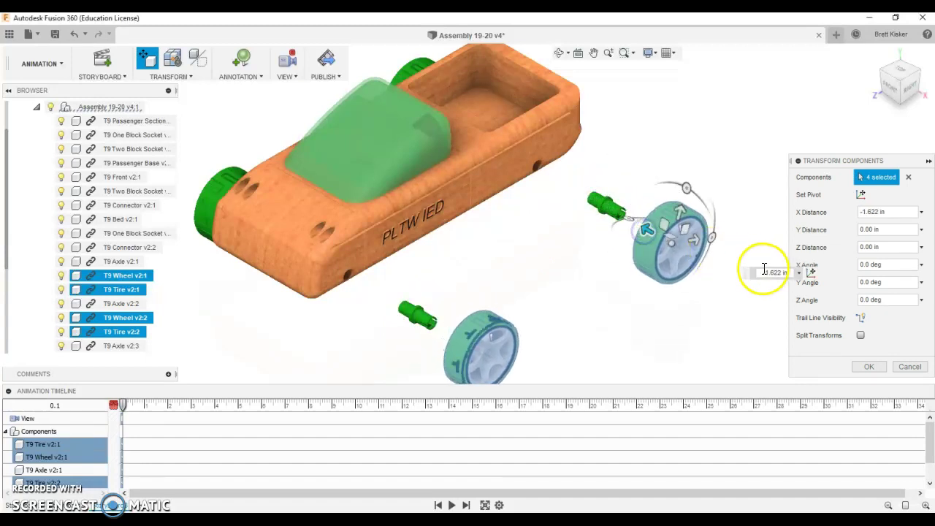
pyautogui.write('-2')
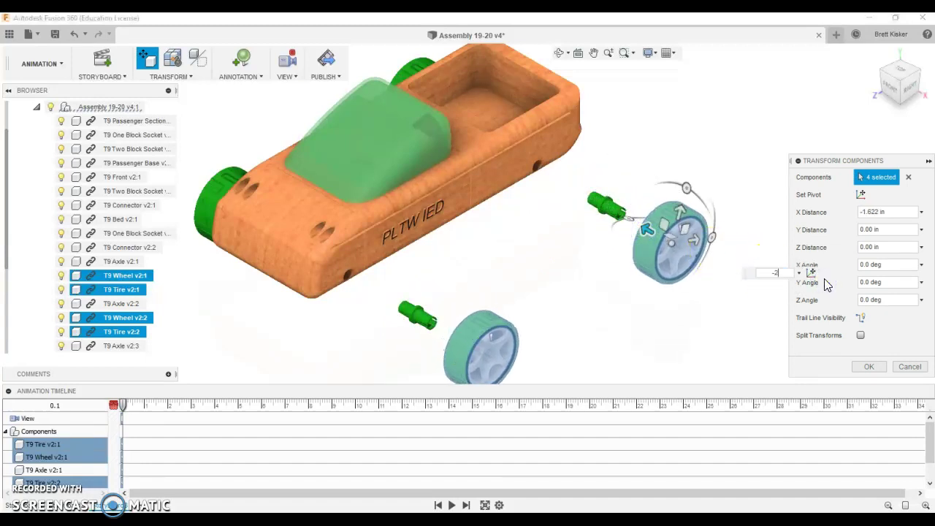
pyautogui.press('Return')
# Move both T9 Tires a further 2 in along X, off their wheel rims
pyautogui.scroll(-2, 747, 250)
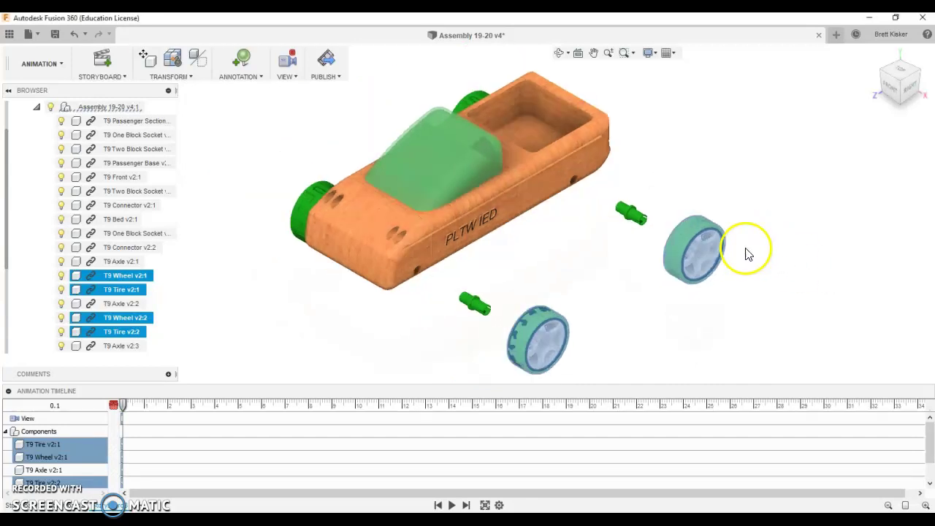
pyautogui.moveTo(748, 251); pyautogui.dragTo(618, 162, button='middle')
pyautogui.click(525, 209)
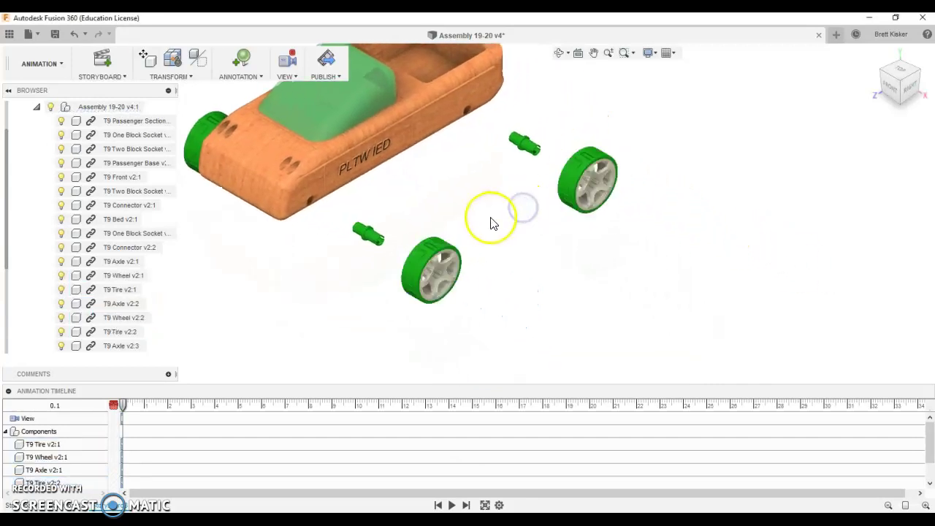
pyautogui.click(424, 254)
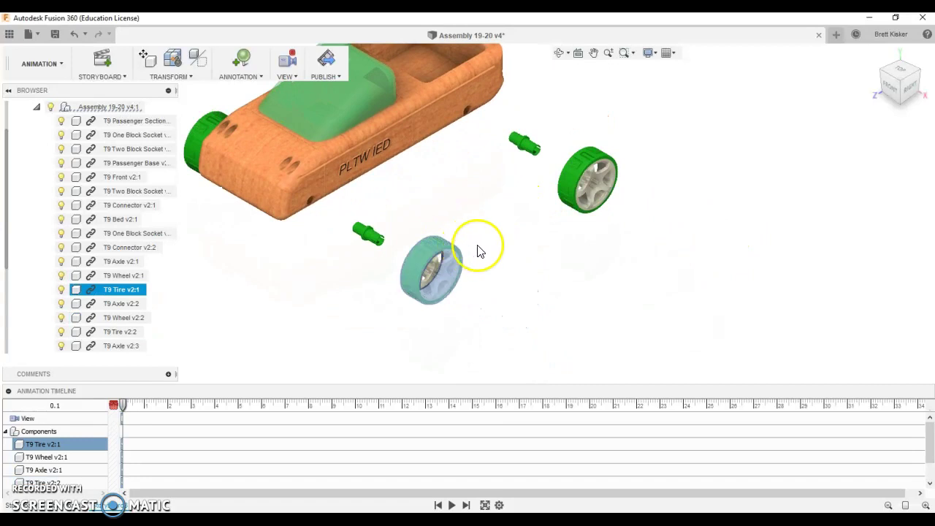
pyautogui.click(570, 194)
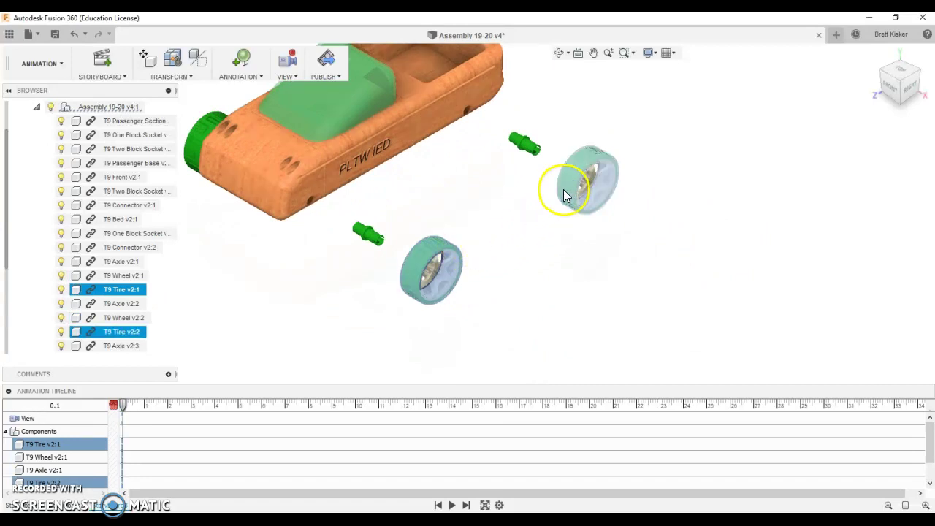
pyautogui.press('m')
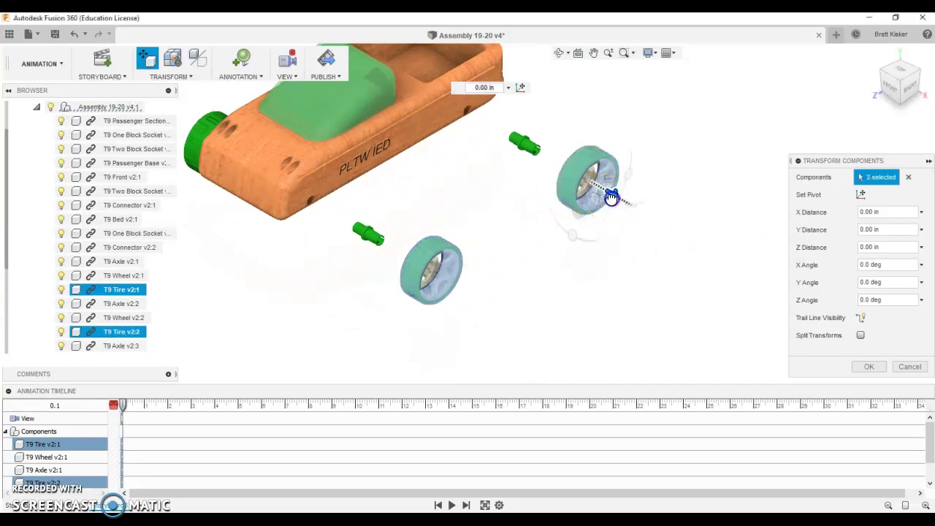
pyautogui.moveTo(612, 197); pyautogui.dragTo(747, 242)
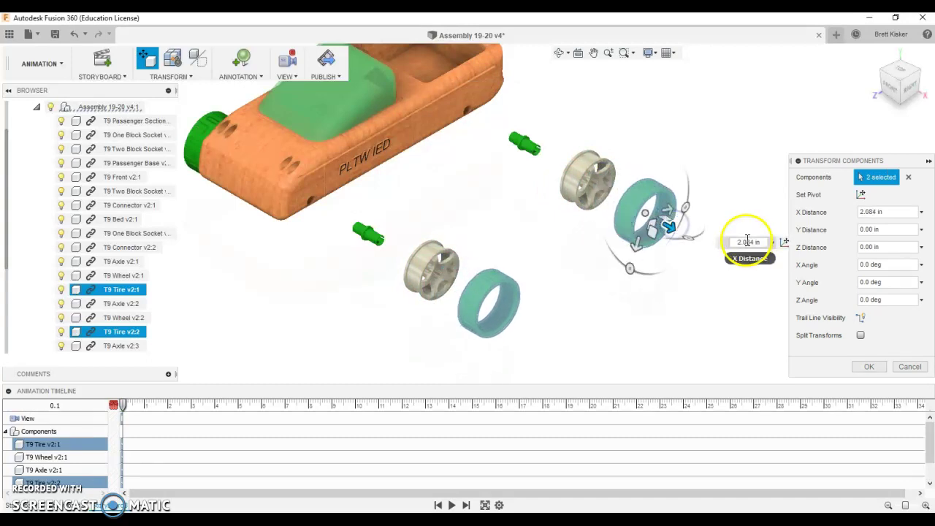
pyautogui.write('2')
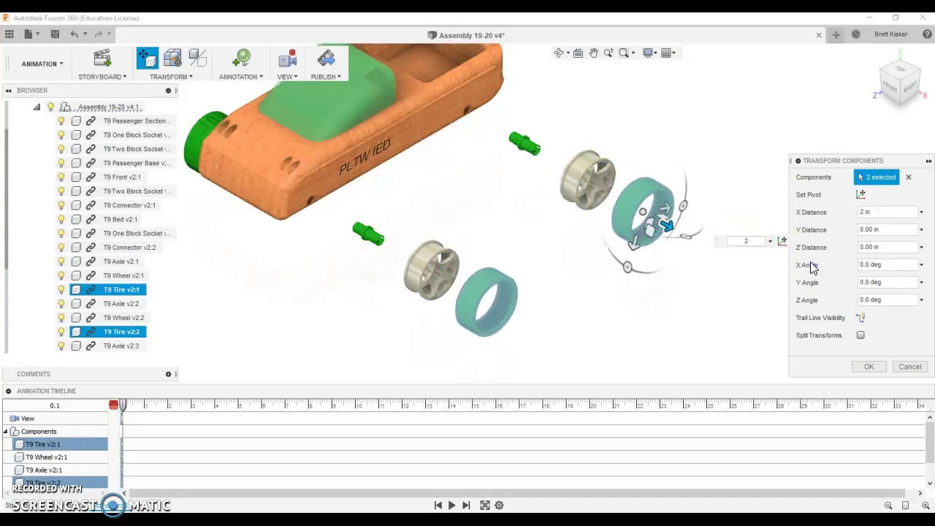
pyautogui.press('Return')
pyautogui.click(771, 285)
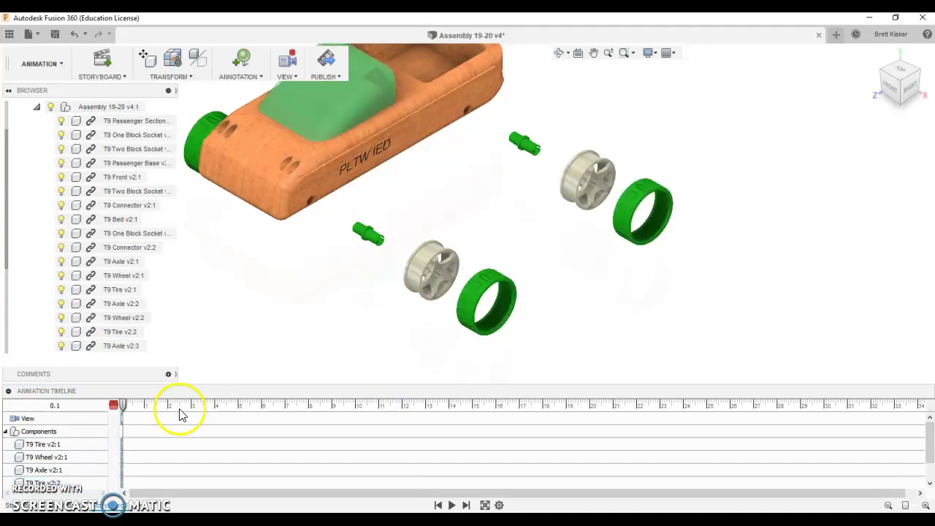
# Scrub the playhead to 1.6 s and play back the explode animation
pyautogui.moveTo(121, 407); pyautogui.dragTo(158, 407)
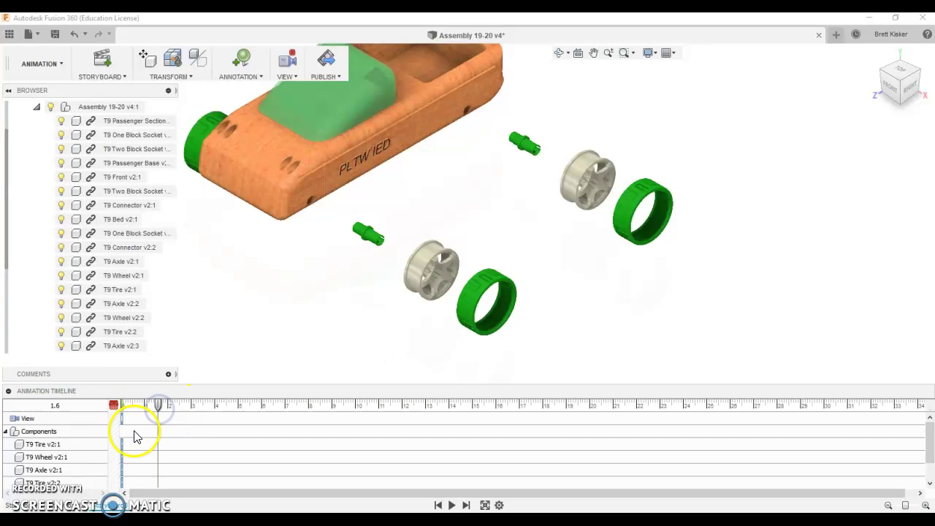
pyautogui.click(453, 506)
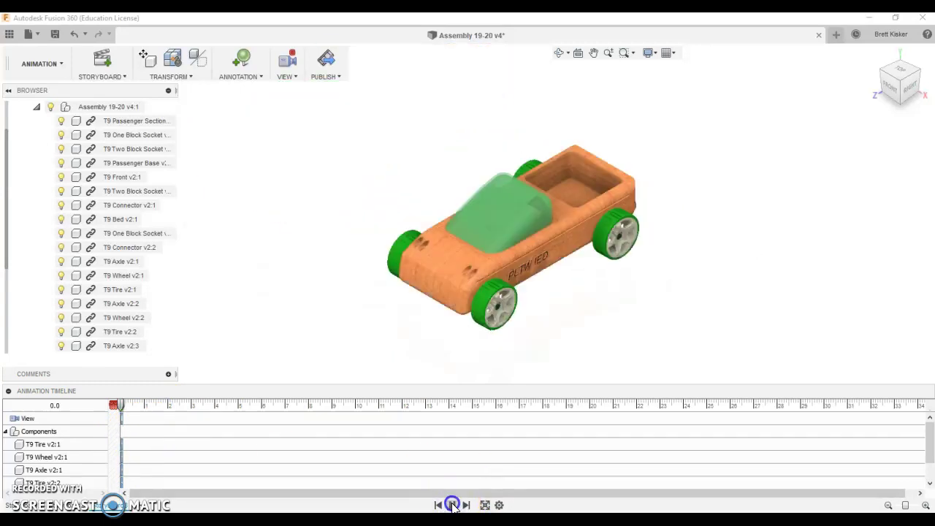
pyautogui.click(453, 505)
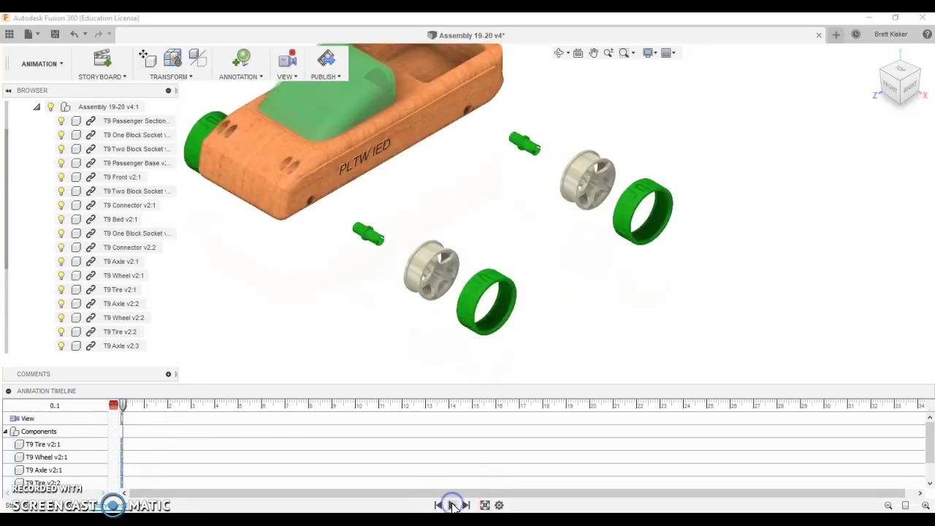
pyautogui.click(453, 505)
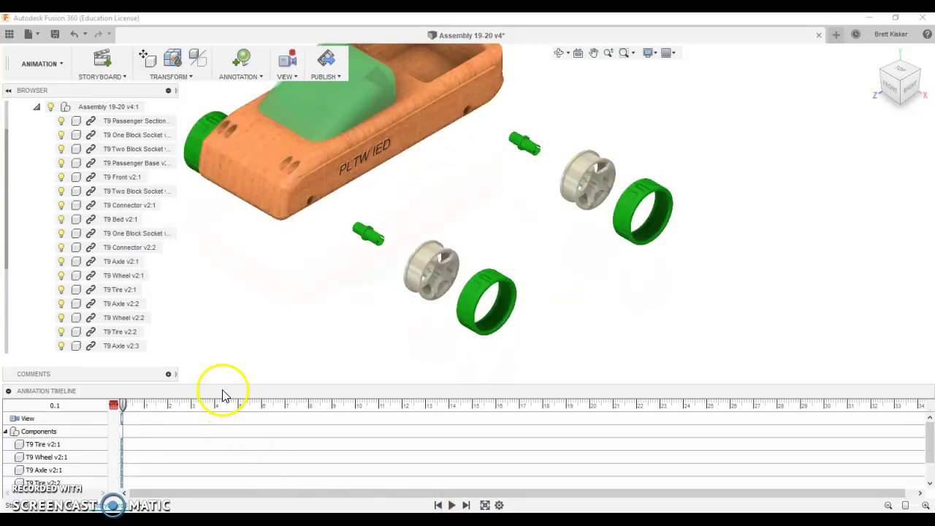
# Enlarge the timeline panel, stretch the view action, and set the playhead at 3.5 s
pyautogui.moveTo(223, 384); pyautogui.dragTo(229, 234)
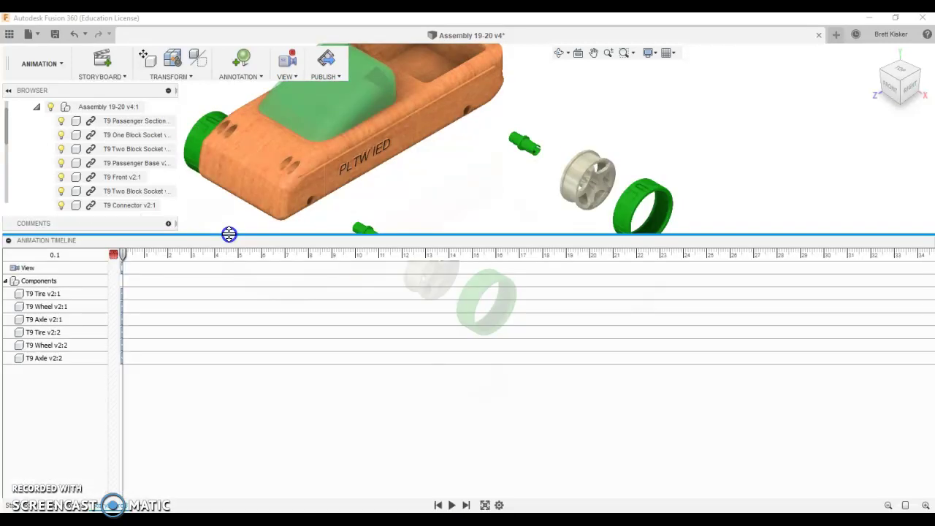
pyautogui.moveTo(177, 309); pyautogui.dragTo(121, 293)
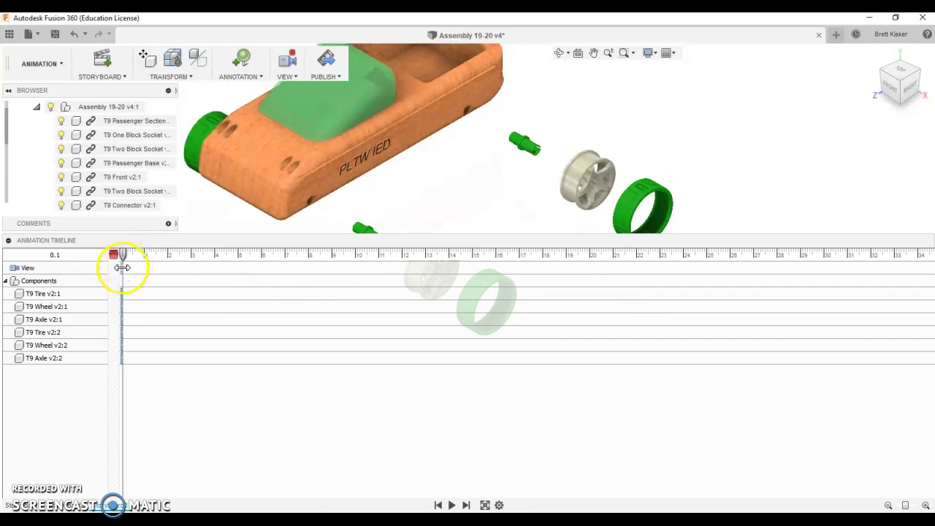
pyautogui.moveTo(121, 268); pyautogui.dragTo(213, 262)
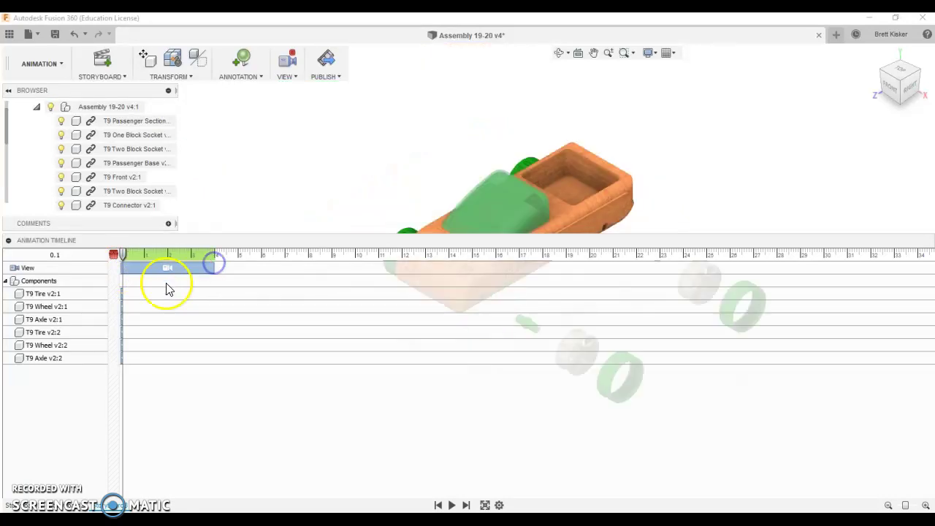
pyautogui.click(123, 294)
pyautogui.moveTo(125, 360); pyautogui.dragTo(202, 261)
pyautogui.click(122, 290)
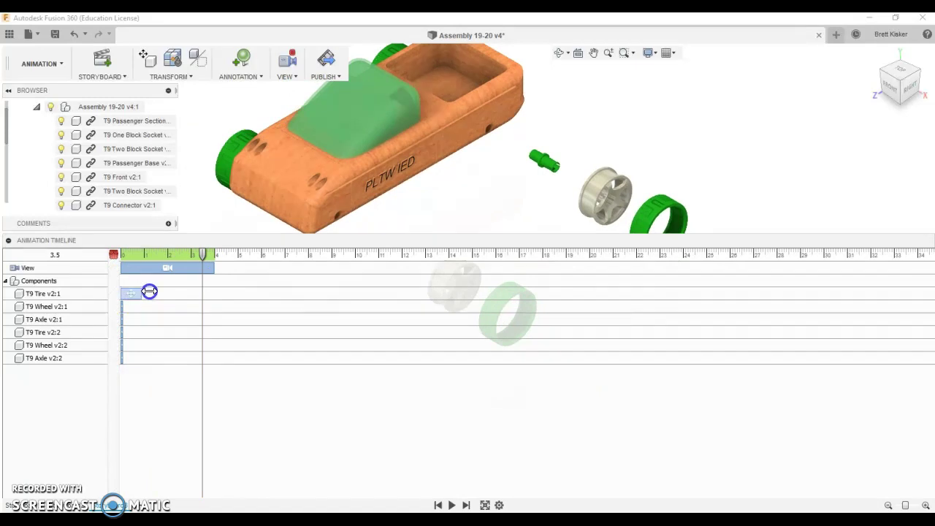
# Stretch both sets' tire, wheel and axle actions to end at about 4 s
pyautogui.moveTo(214, 293); pyautogui.dragTo(214, 293)
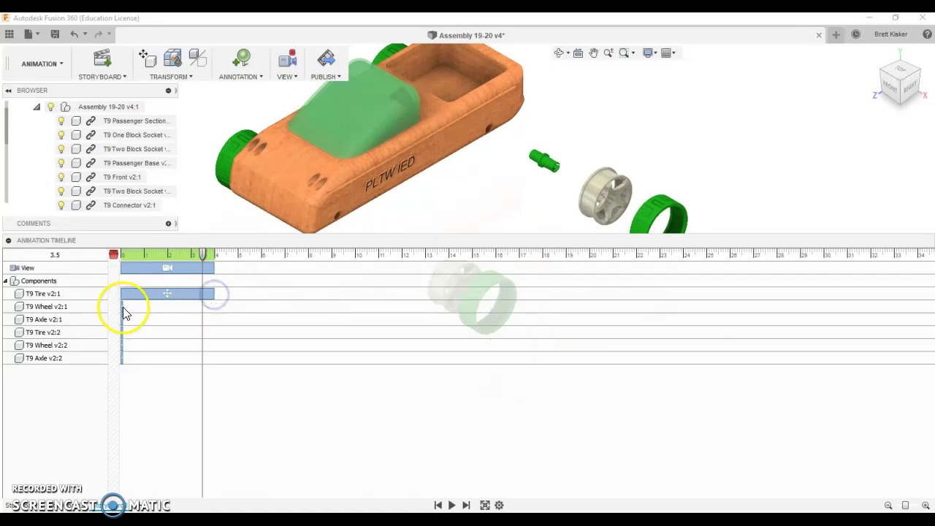
pyautogui.moveTo(128, 307); pyautogui.dragTo(212, 308)
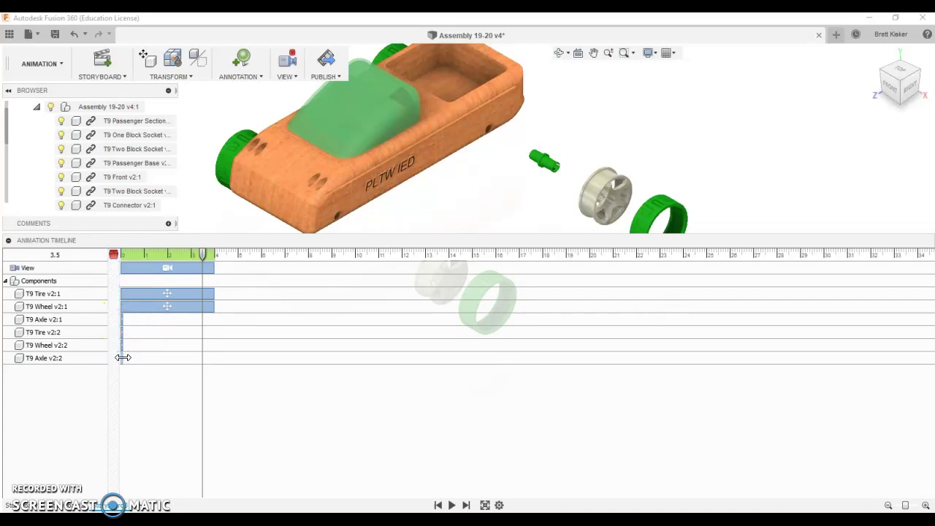
pyautogui.moveTo(161, 357); pyautogui.dragTo(215, 358)
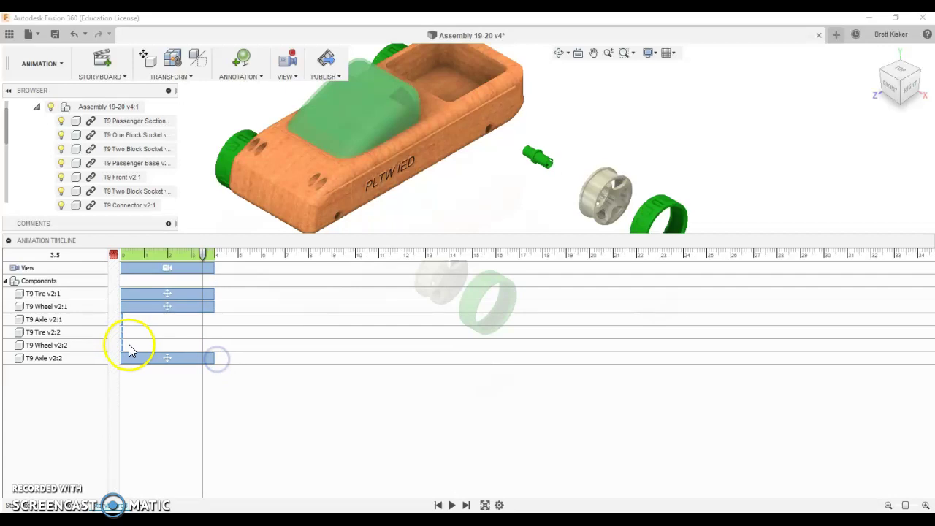
pyautogui.moveTo(124, 349); pyautogui.dragTo(214, 347)
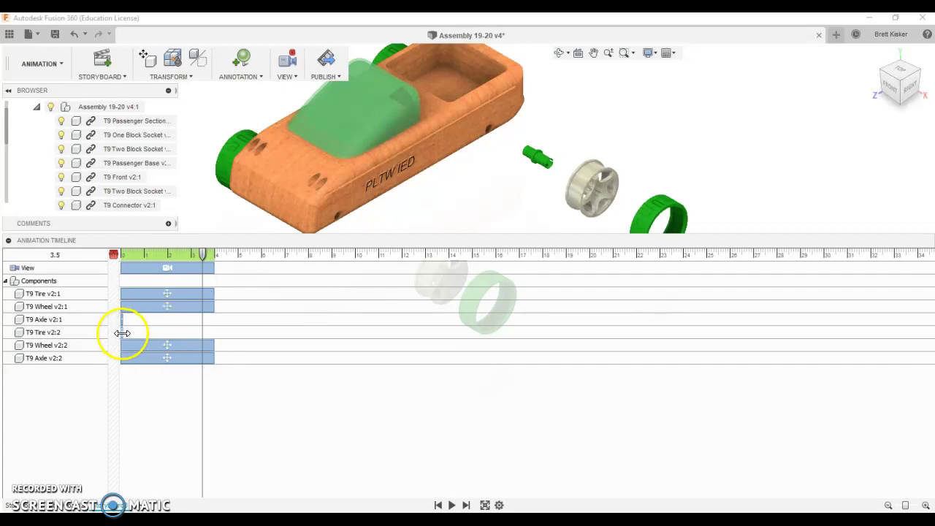
pyautogui.moveTo(123, 333); pyautogui.dragTo(209, 324)
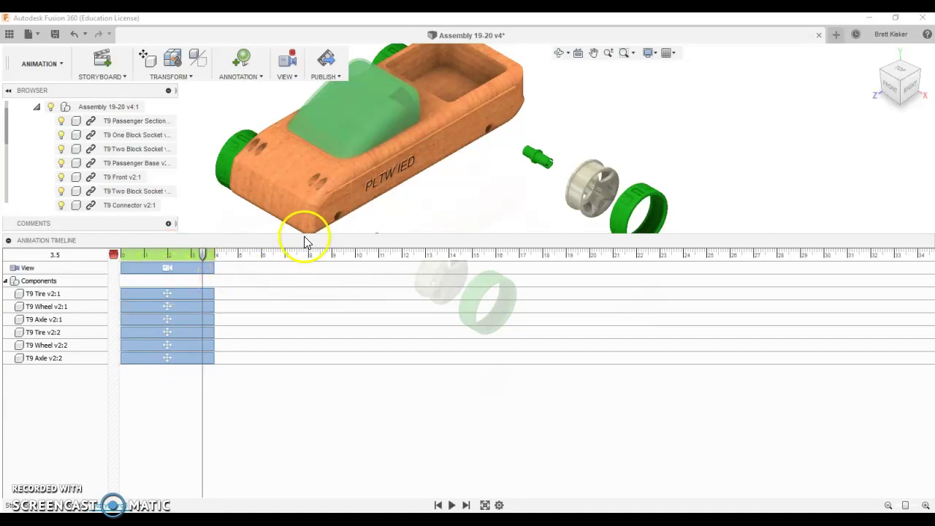
pyautogui.moveTo(304, 234); pyautogui.dragTo(326, 376)
# Play the explosion animation twice, then zoom out to show both separated wheel sets
pyautogui.click(451, 505)
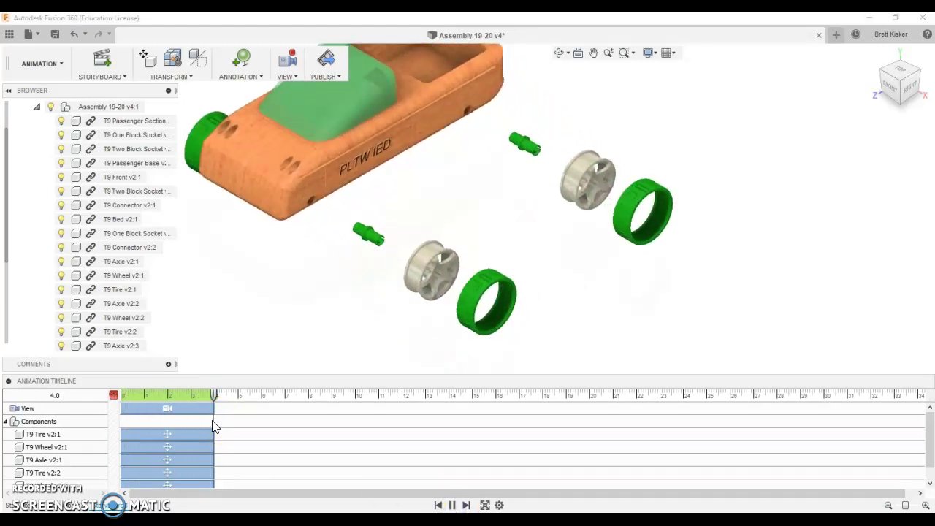
pyautogui.click(453, 506)
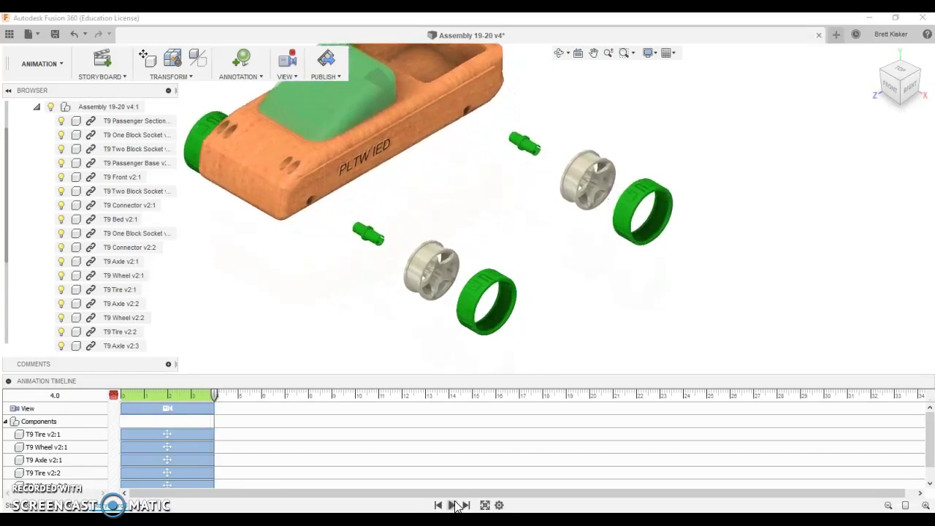
pyautogui.scroll(-5, 344, 314)
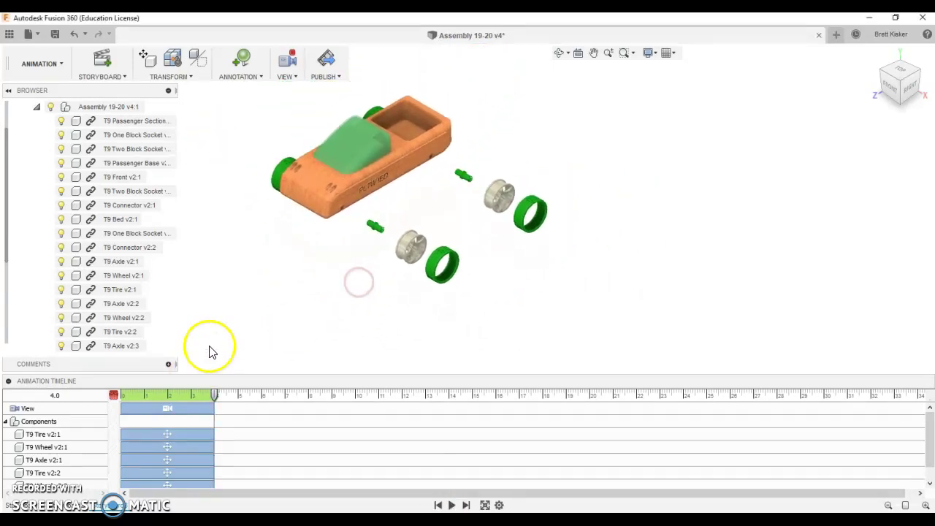
pyautogui.scroll(-1, 182, 427)
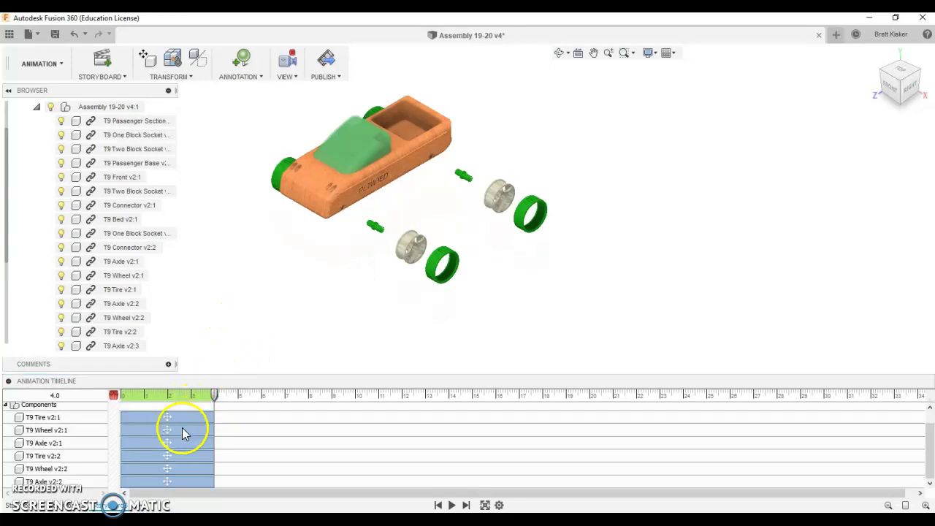
# Delay both T9 Axle actions to start around 2 s and replay from the start
pyautogui.click(140, 441)
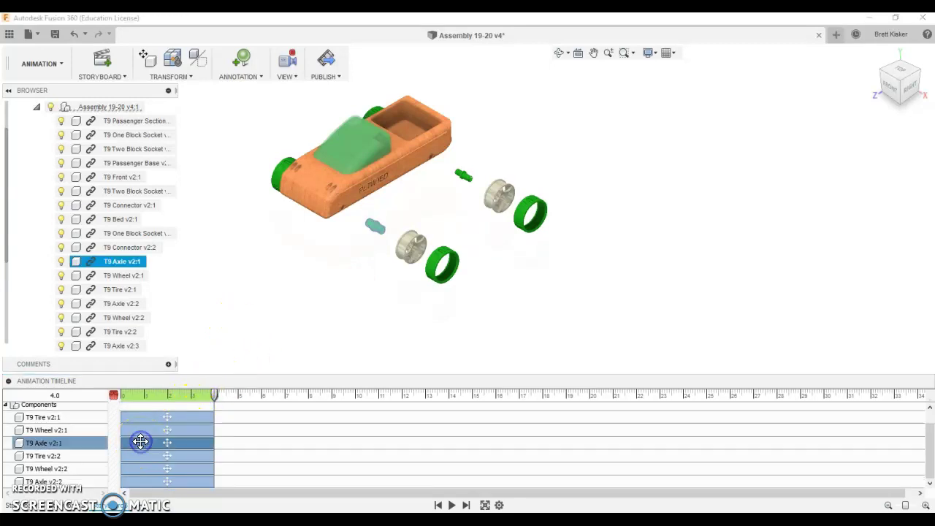
pyautogui.keyDown('ctrl'); pyautogui.click(152, 480); pyautogui.keyUp('ctrl')
pyautogui.moveTo(160, 443); pyautogui.dragTo(206, 449)
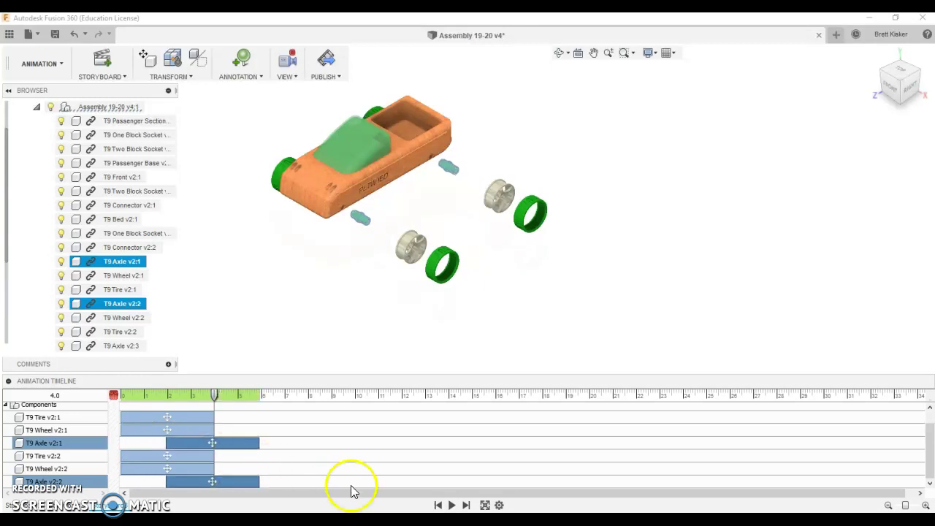
pyautogui.click(437, 505)
pyautogui.click(452, 505)
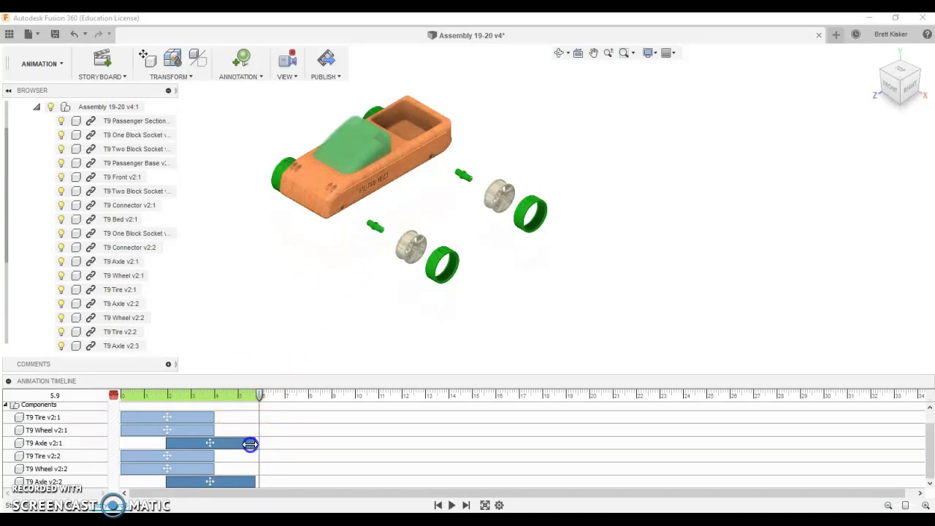
# Trim both axle actions to end at 4.0 s and replay the animation
pyautogui.moveTo(251, 445); pyautogui.dragTo(227, 443)
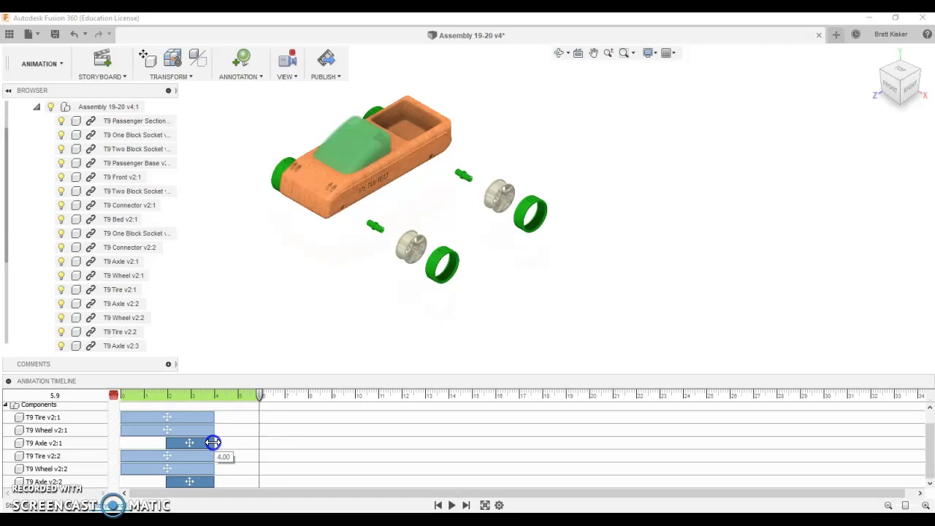
pyautogui.click(438, 505)
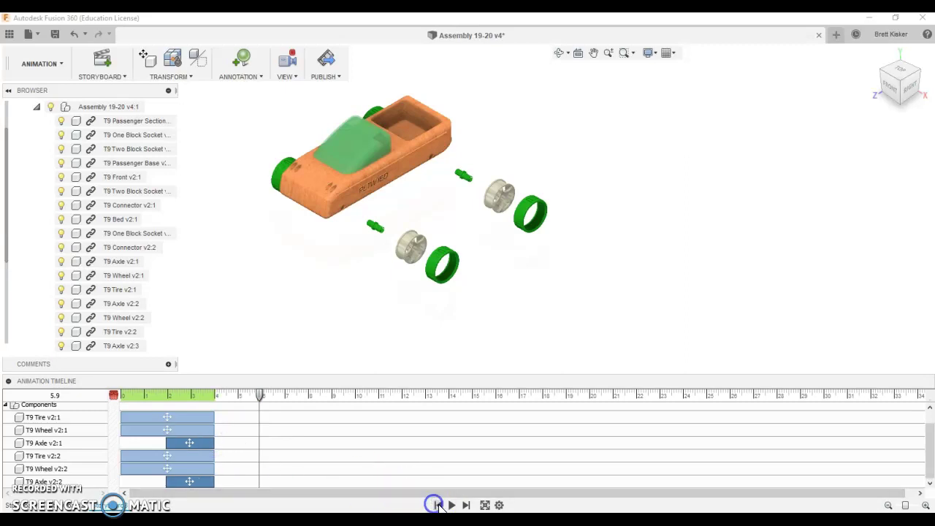
pyautogui.click(452, 505)
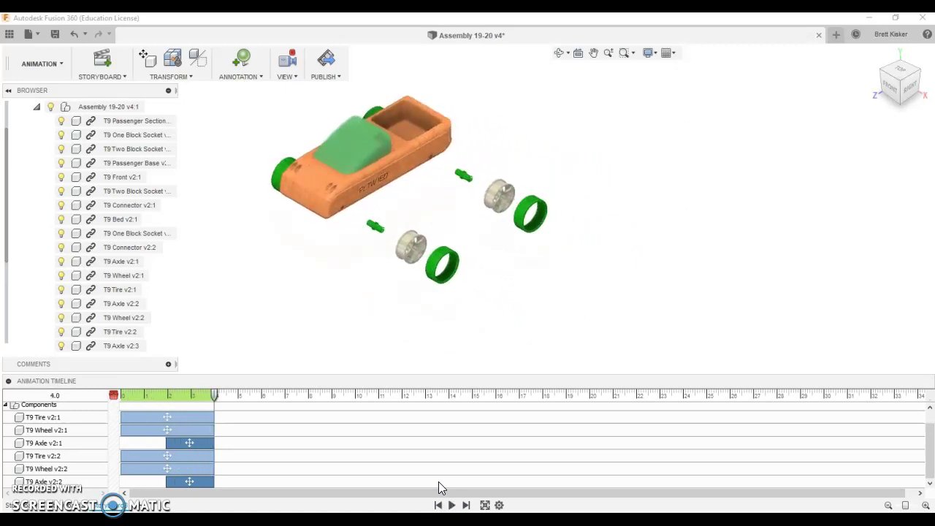
pyautogui.click(350, 343)
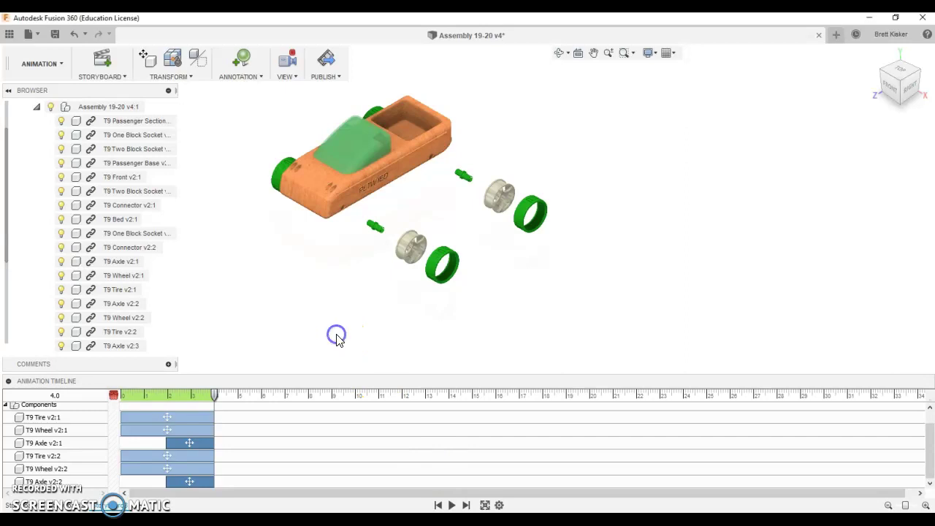
pyautogui.moveTo(317, 299); pyautogui.dragTo(413, 314, button='middle')
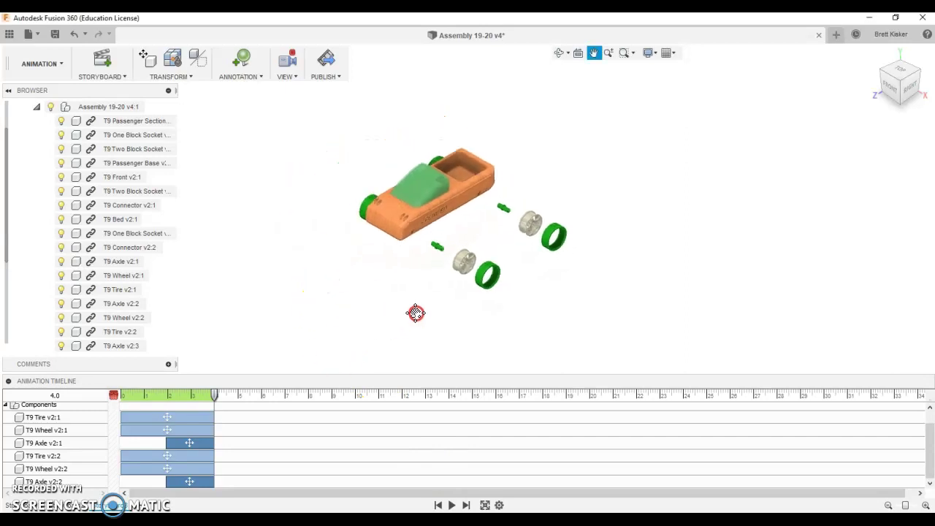
pyautogui.click(401, 254)
pyautogui.click(400, 201)
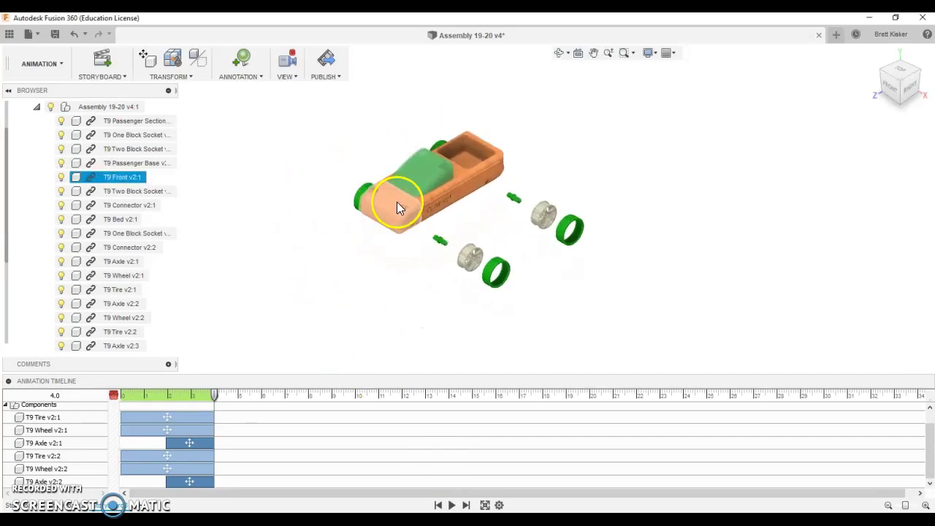
pyautogui.click(349, 188)
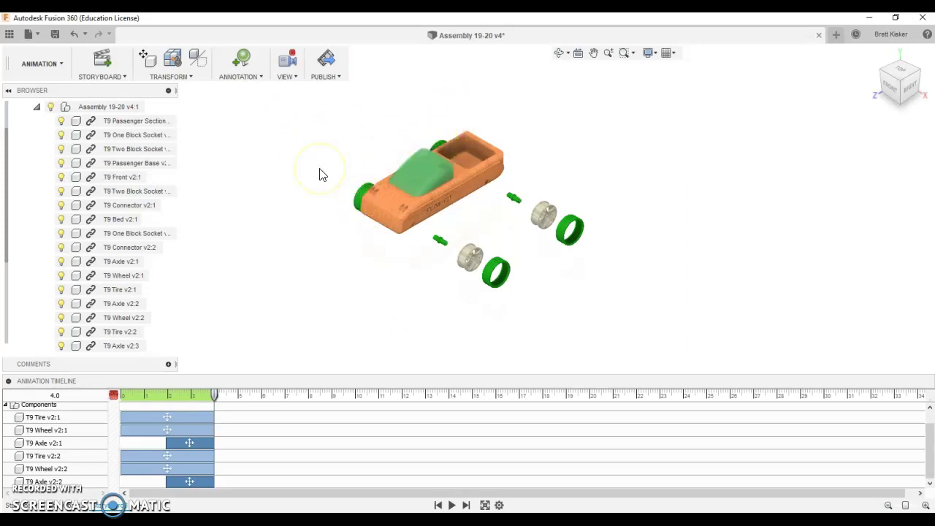
pyautogui.click(369, 208)
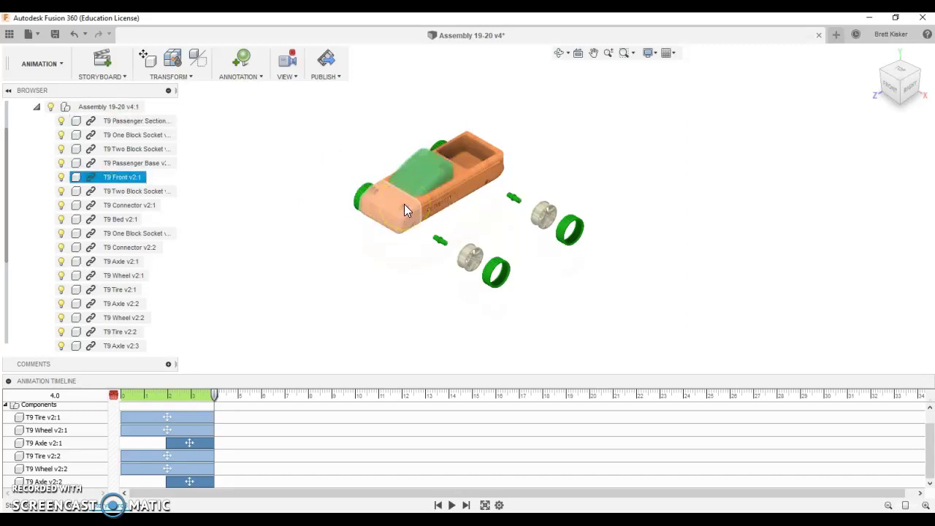
pyautogui.click(328, 214)
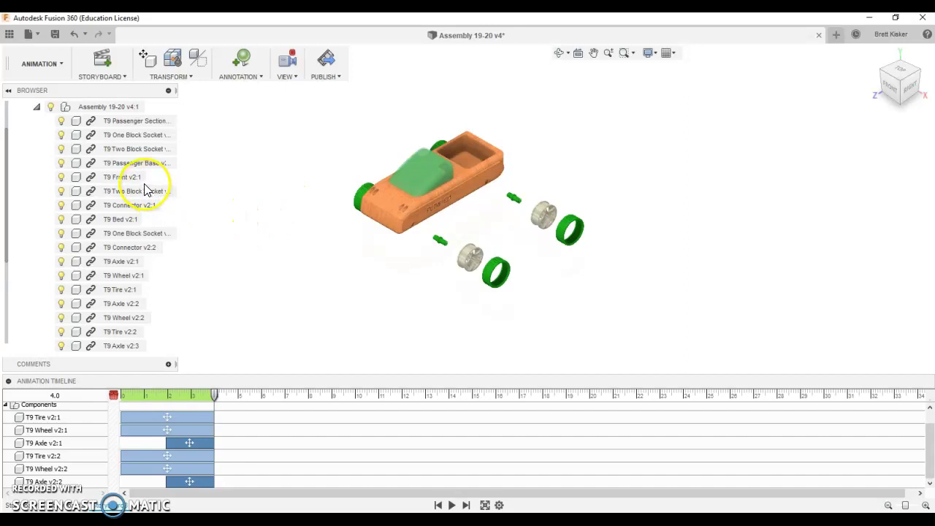
# Select T9 Front, One Block Socket, Two Block Socket and Connector in the browser
pyautogui.click(126, 176)
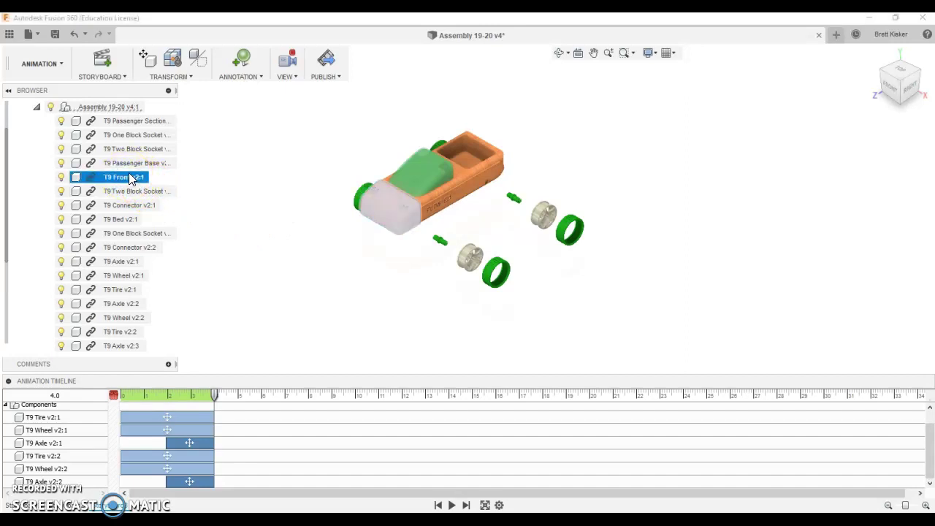
pyautogui.keyDown('ctrl'); pyautogui.click(138, 136); pyautogui.keyUp('ctrl')
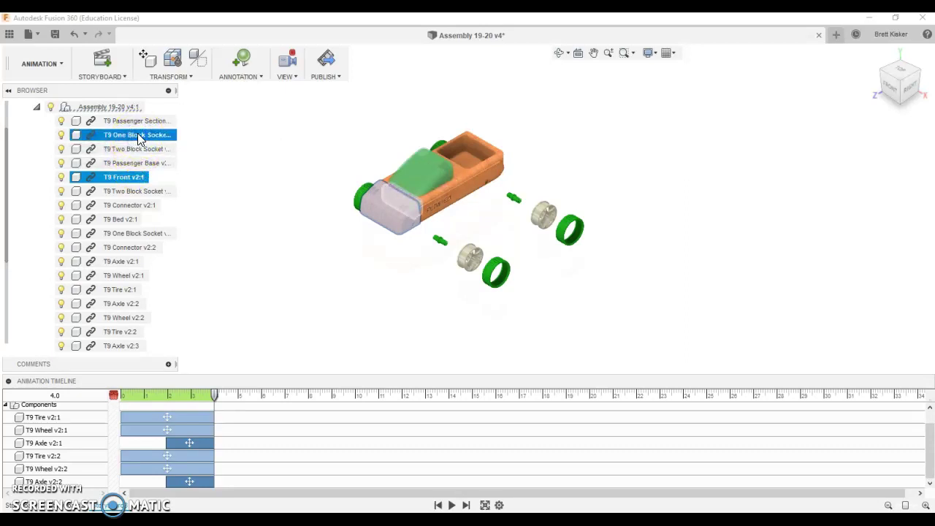
pyautogui.keyDown('ctrl'); pyautogui.click(128, 192); pyautogui.keyUp('ctrl')
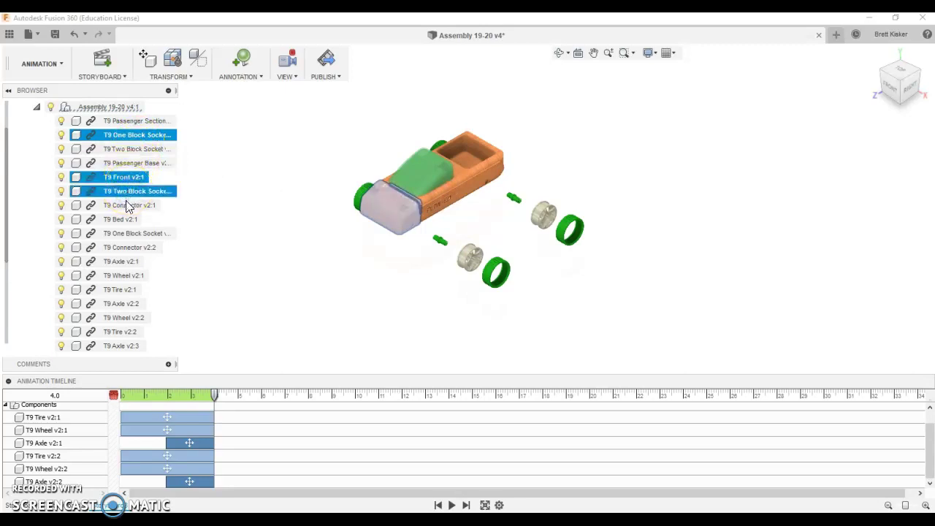
pyautogui.keyDown('ctrl'); pyautogui.click(125, 207); pyautogui.keyUp('ctrl')
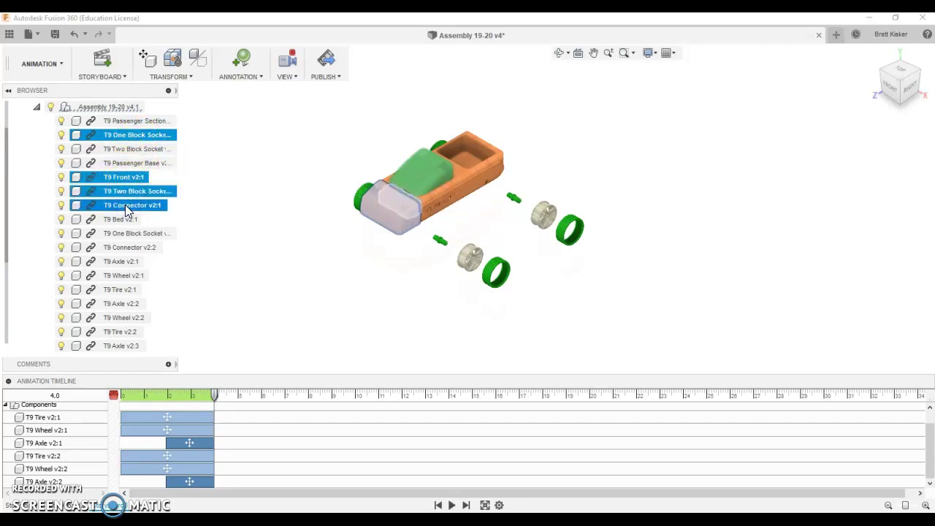
# Move the four front components 4 in forward along Z, away from the body
pyautogui.press('m')
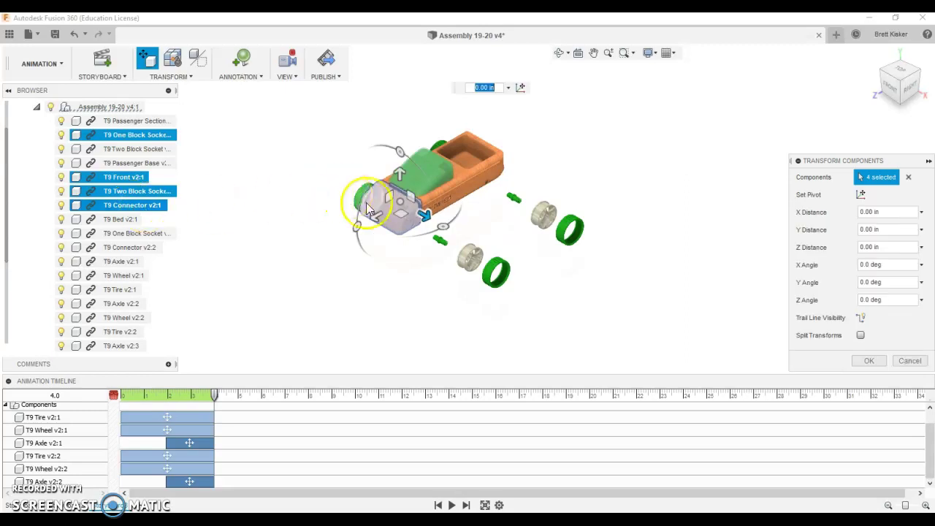
pyautogui.moveTo(376, 214); pyautogui.dragTo(343, 241)
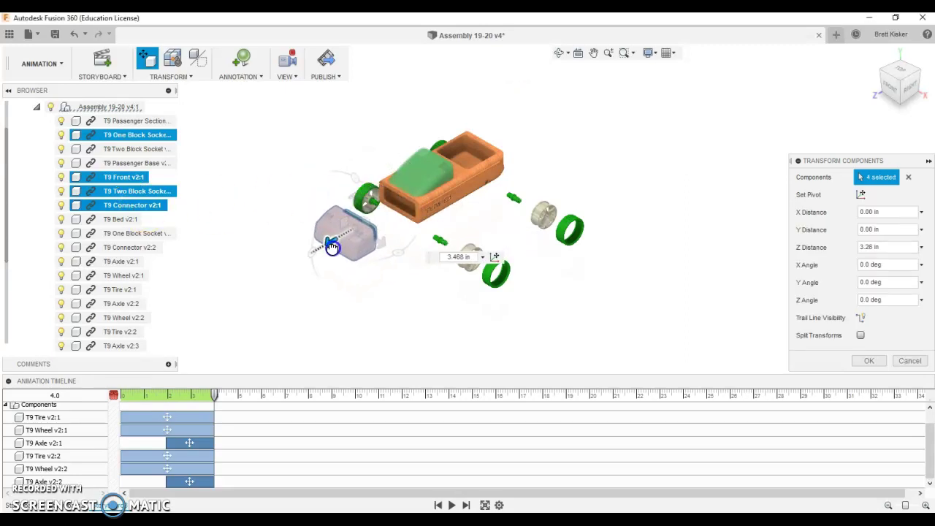
pyautogui.click(443, 261)
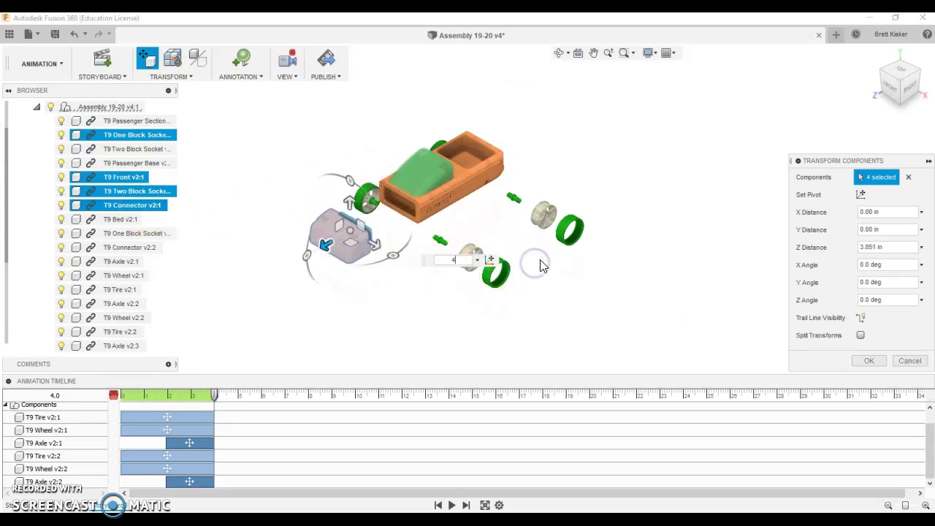
pyautogui.write('4')
pyautogui.press('Return')
pyautogui.press('Return')
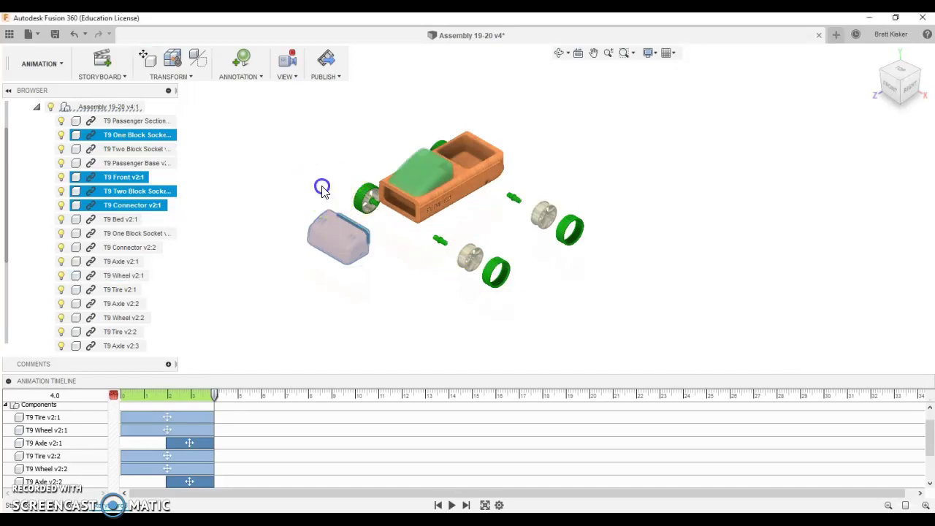
pyautogui.click(322, 189)
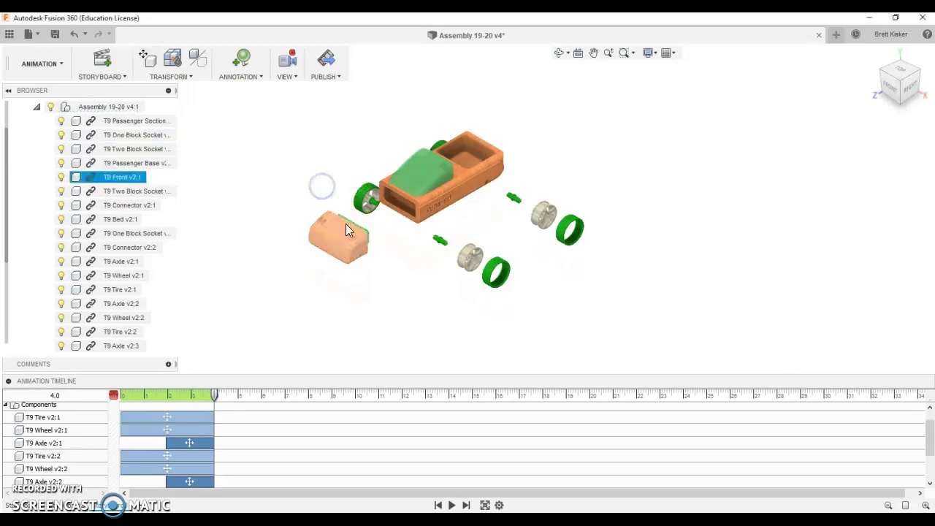
# Move T9 Front, Two Block Socket and Connector together 2 in away from the car
pyautogui.click(219, 209)
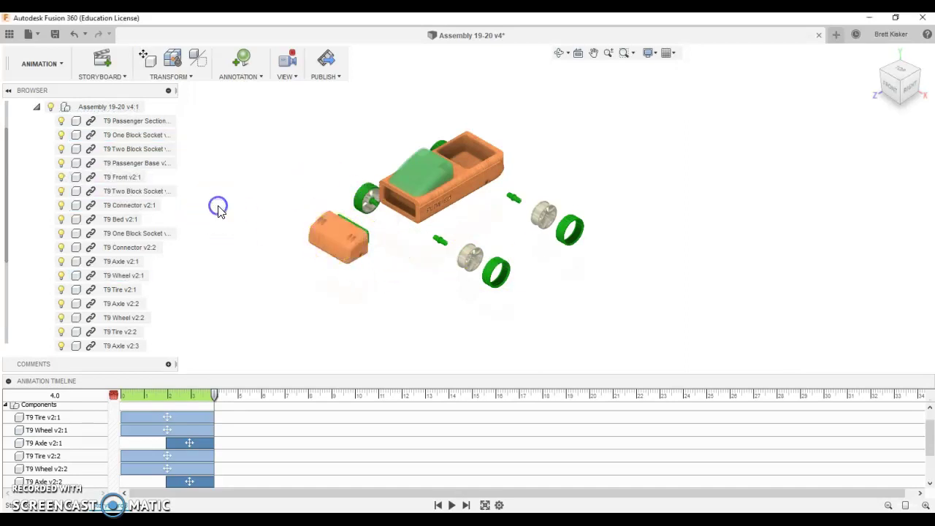
pyautogui.click(123, 177)
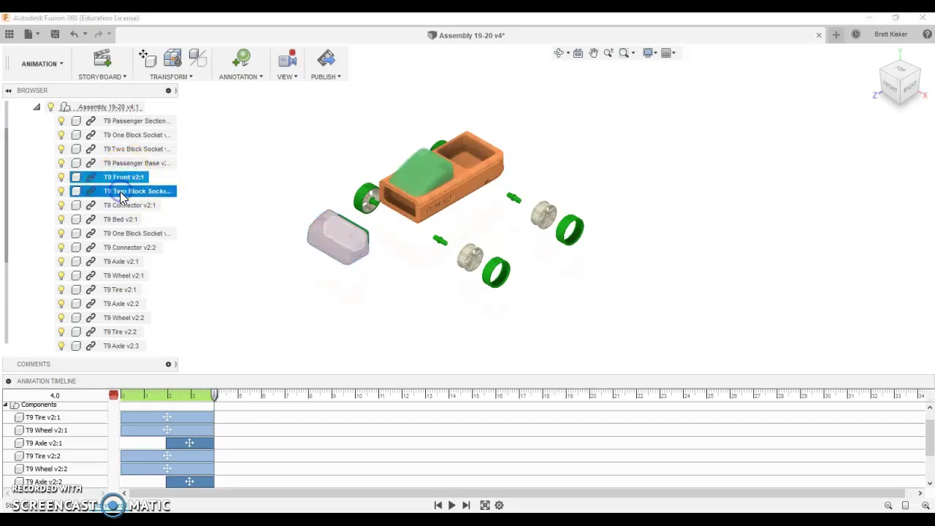
pyautogui.keyDown('ctrl'); pyautogui.click(120, 192); pyautogui.keyUp('ctrl')
pyautogui.keyDown('ctrl'); pyautogui.click(121, 205); pyautogui.keyUp('ctrl')
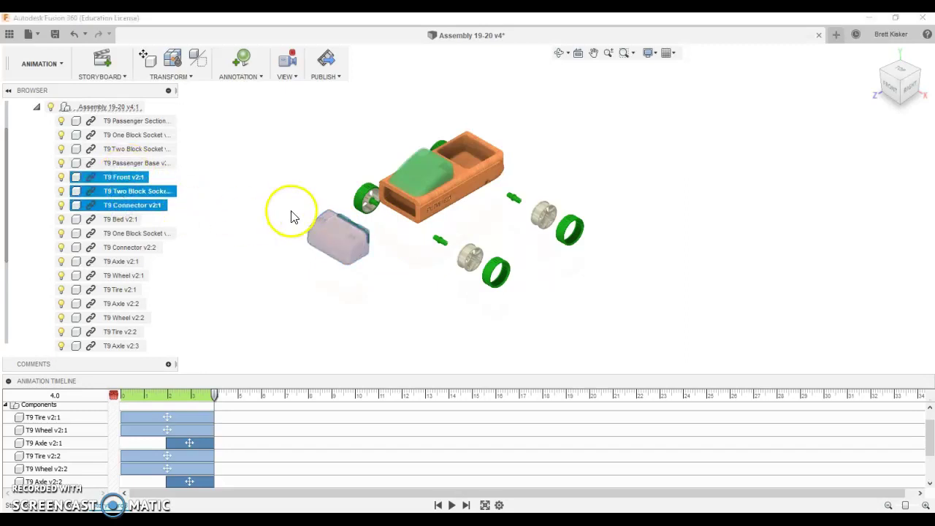
pyautogui.press('m')
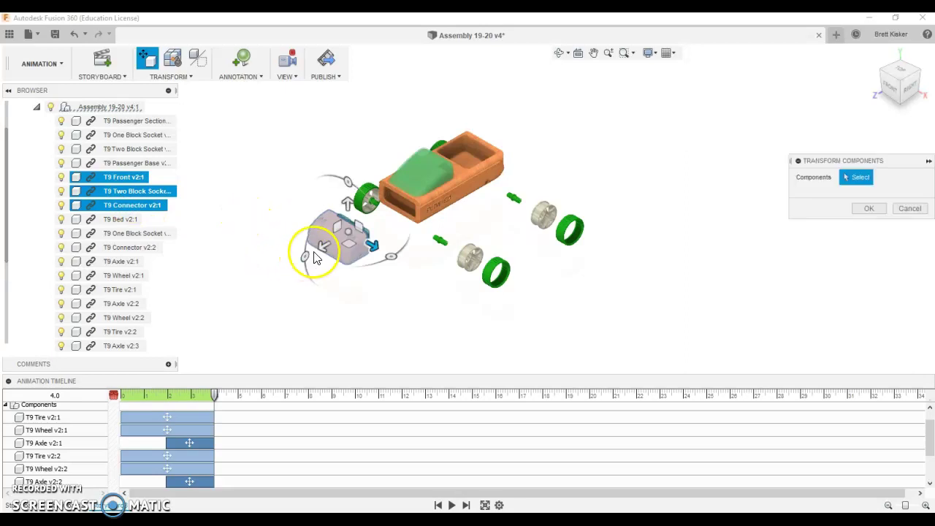
pyautogui.moveTo(309, 247); pyautogui.dragTo(291, 262)
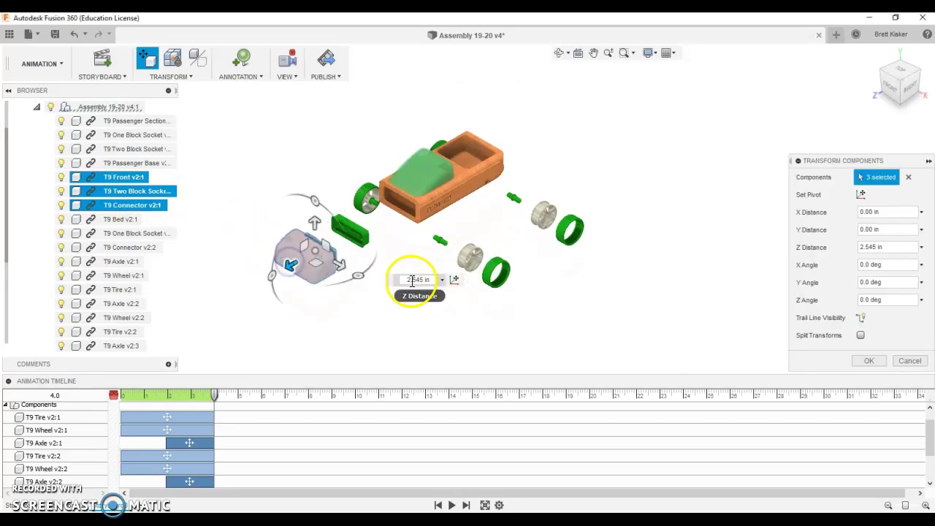
pyautogui.click(454, 280)
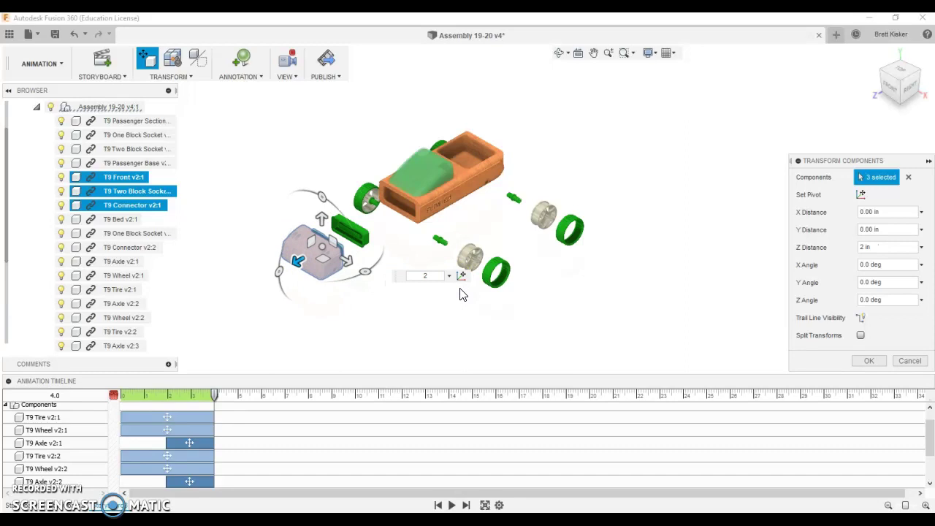
pyautogui.press('Return')
pyautogui.click(422, 323)
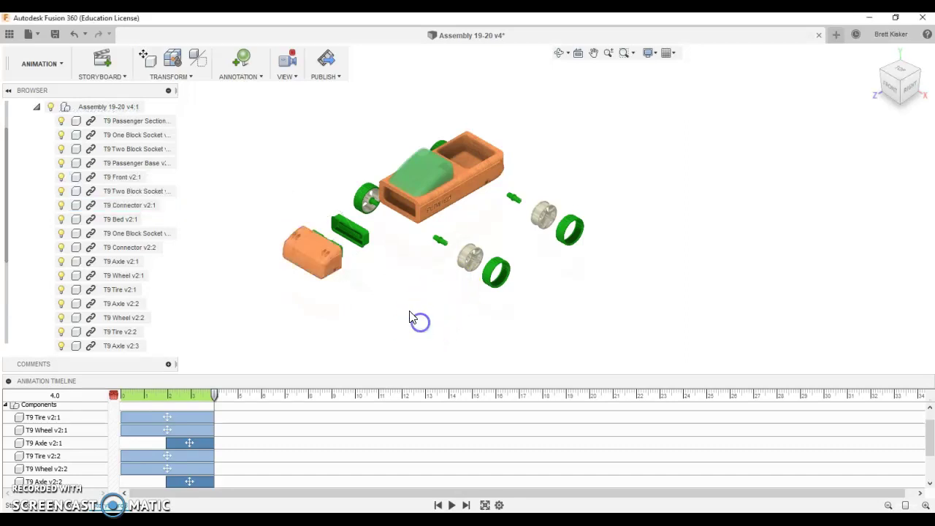
# Move T9 Front and Two Block Socket a further -2 in
pyautogui.click(136, 177)
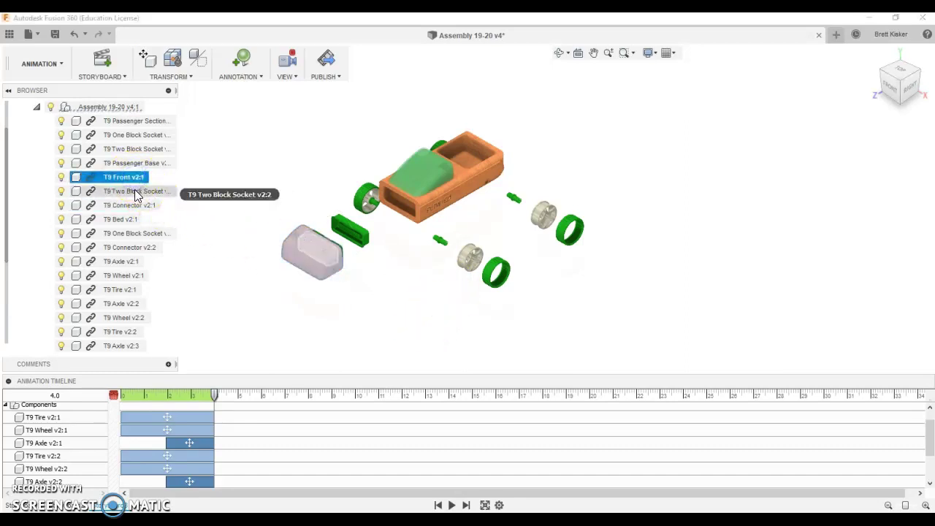
pyautogui.keyDown('ctrl'); pyautogui.click(136, 191); pyautogui.keyUp('ctrl')
pyautogui.press('m')
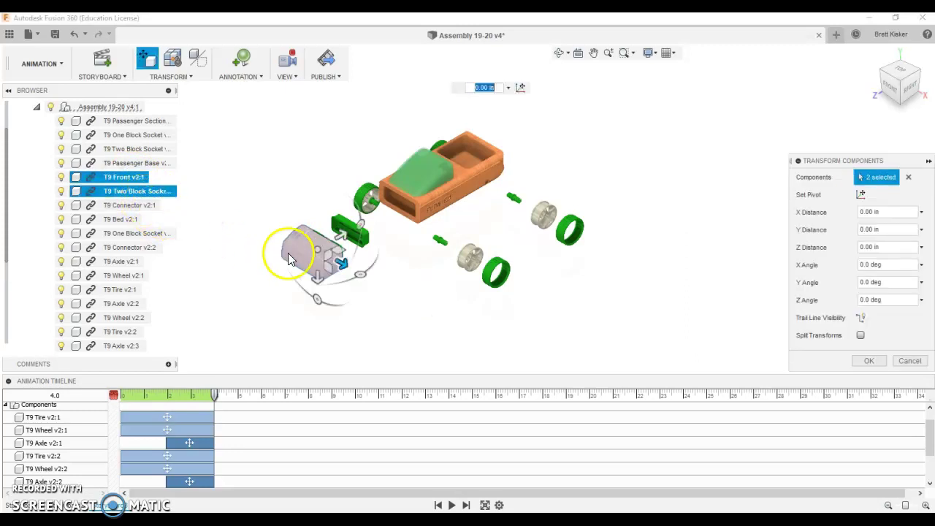
pyautogui.moveTo(340, 233); pyautogui.dragTo(376, 301)
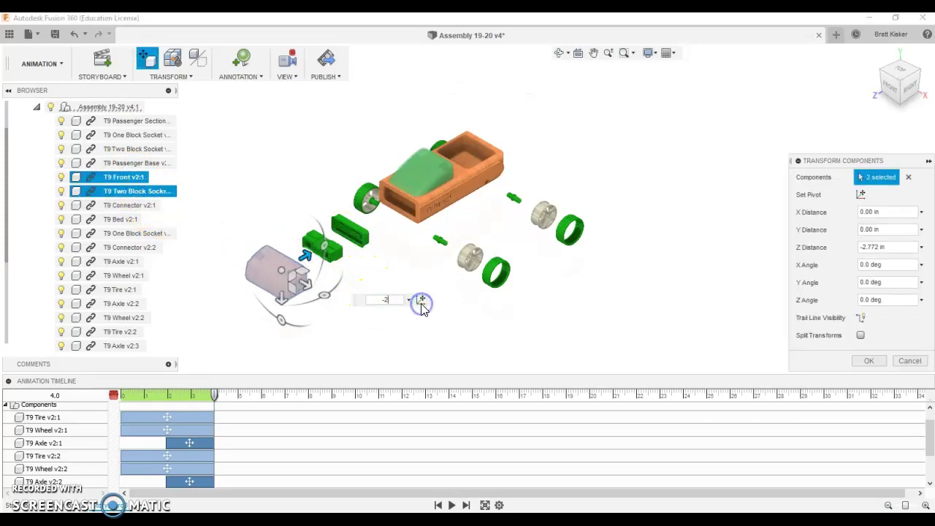
pyautogui.press('Return')
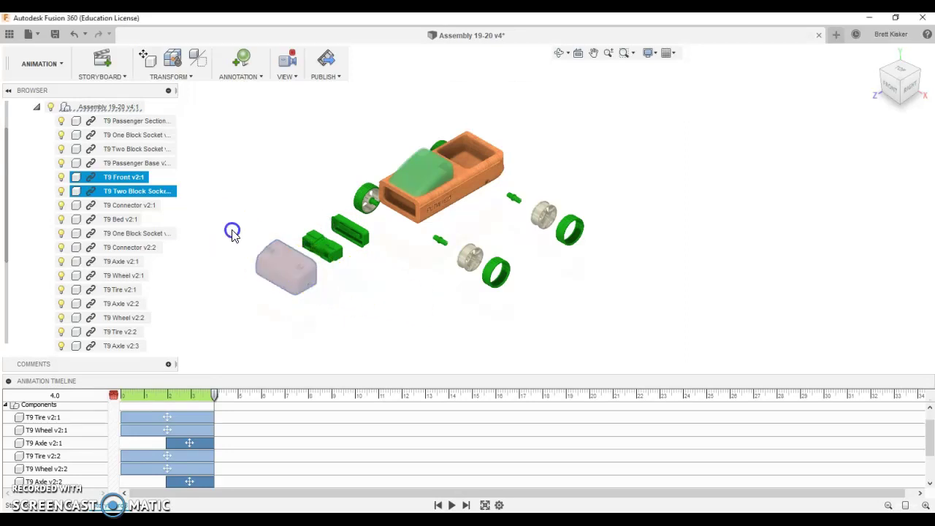
# Move T9 Front alone -2 in along Y
pyautogui.click(274, 265)
pyautogui.press('m')
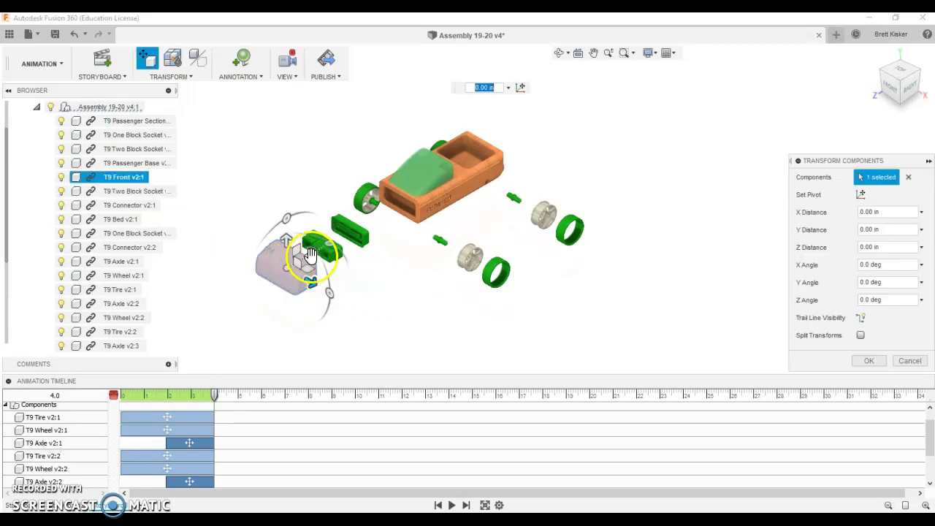
pyautogui.moveTo(315, 255); pyautogui.dragTo(273, 265)
pyautogui.click(351, 315)
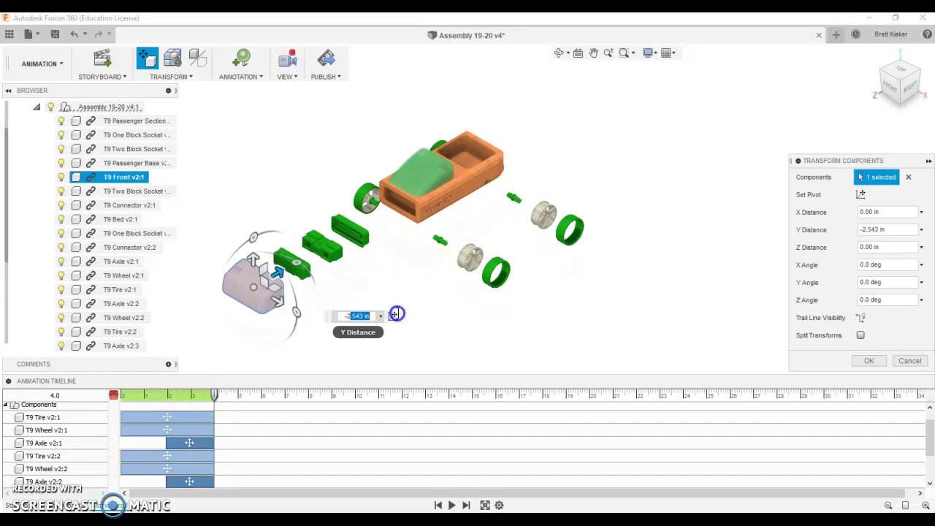
pyautogui.press('Return')
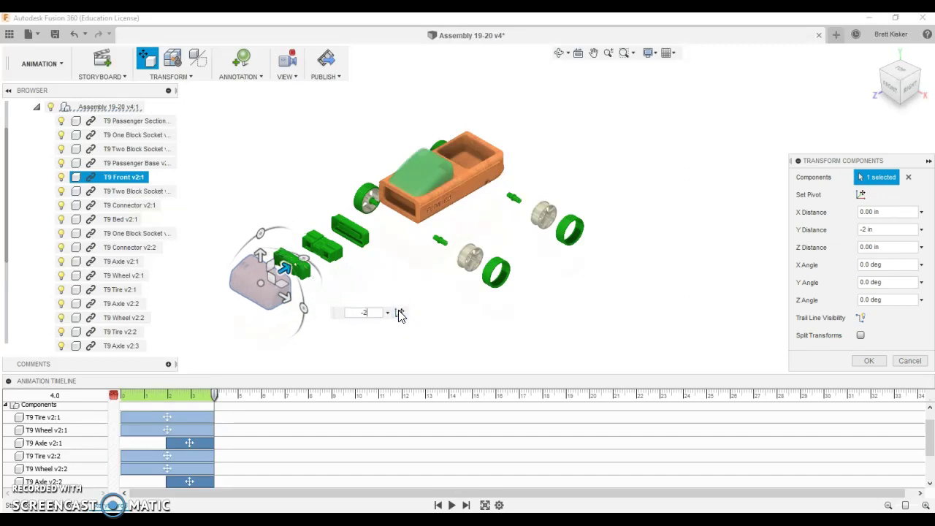
pyautogui.click(350, 267)
pyautogui.click(174, 445)
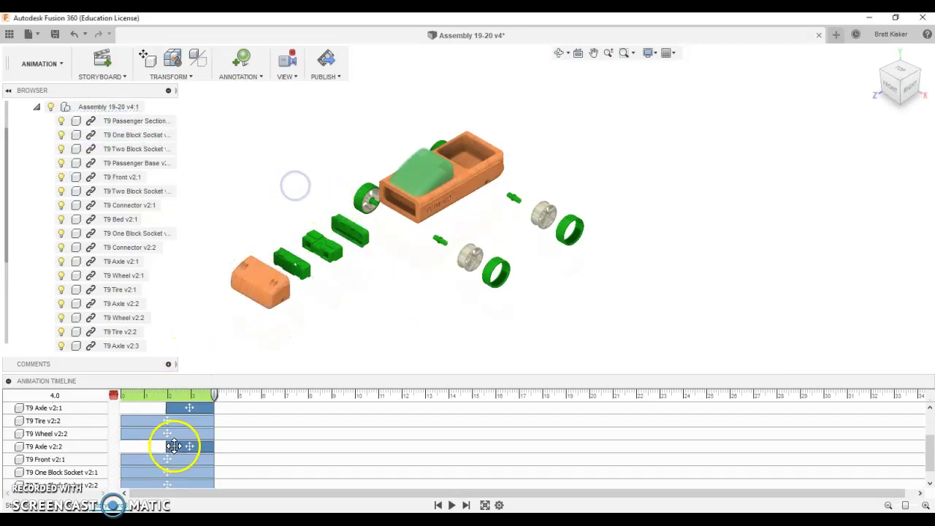
pyautogui.scroll(-1, 174, 446)
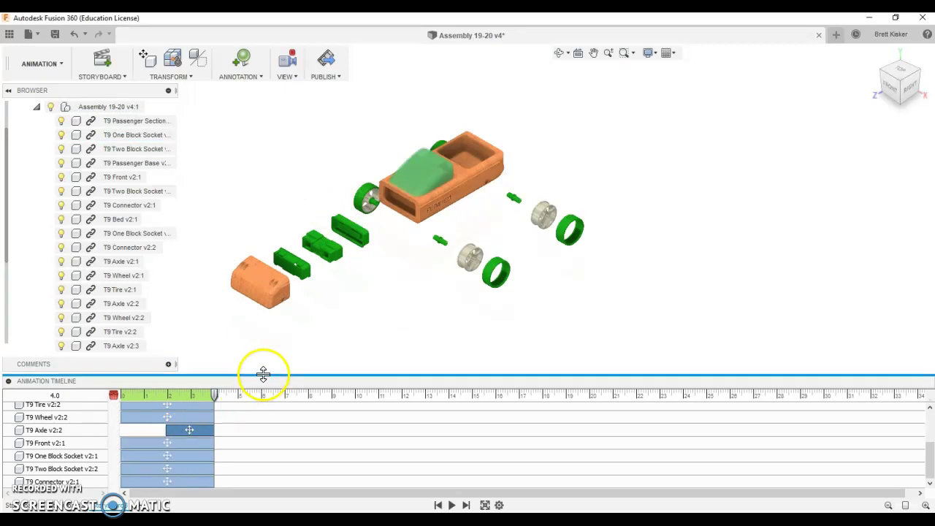
pyautogui.moveTo(263, 374); pyautogui.dragTo(271, 252)
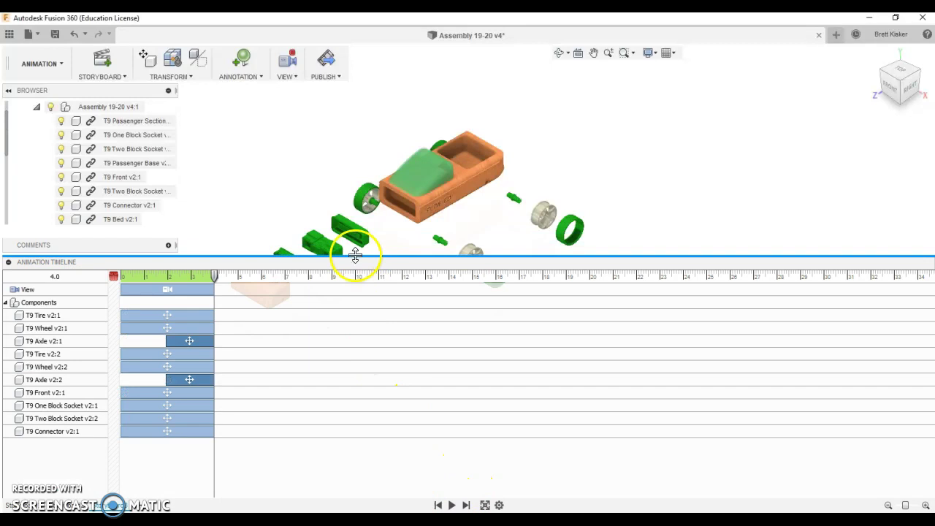
pyautogui.moveTo(356, 254); pyautogui.dragTo(366, 388)
pyautogui.click(438, 505)
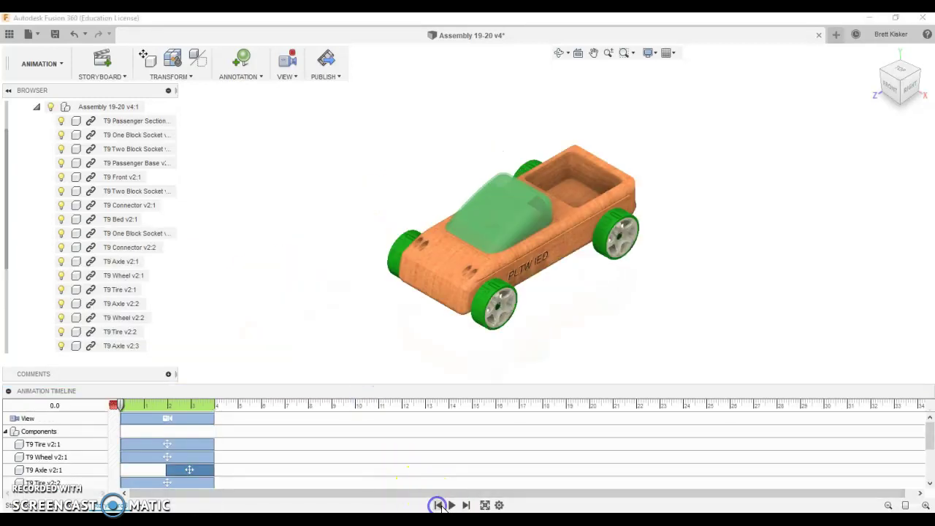
pyautogui.click(453, 505)
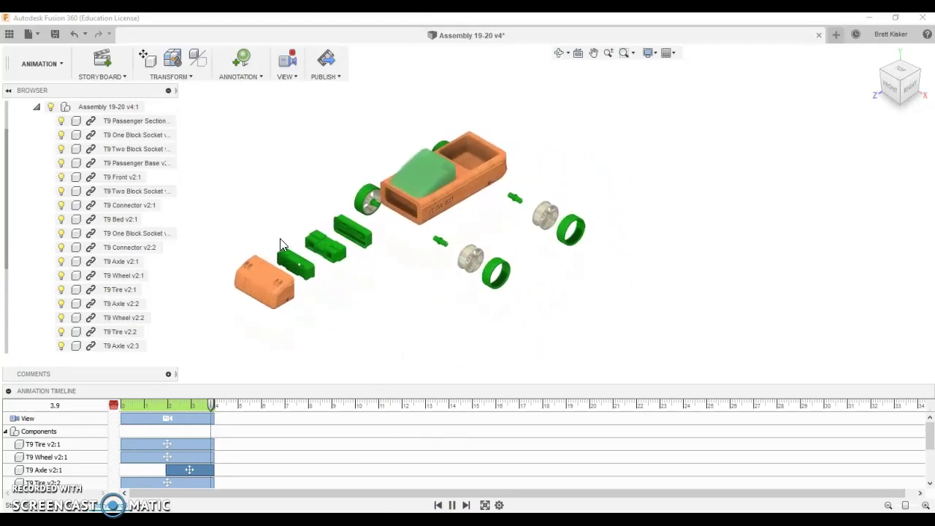
pyautogui.click(372, 206)
pyautogui.scroll(5, 371, 205)
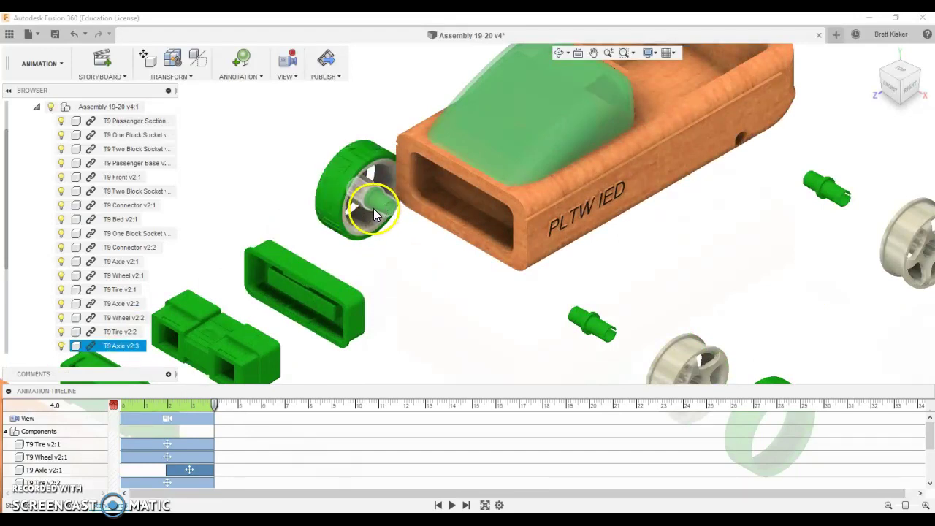
pyautogui.scroll(-5, 373, 207)
pyautogui.click(294, 290)
pyautogui.click(198, 378)
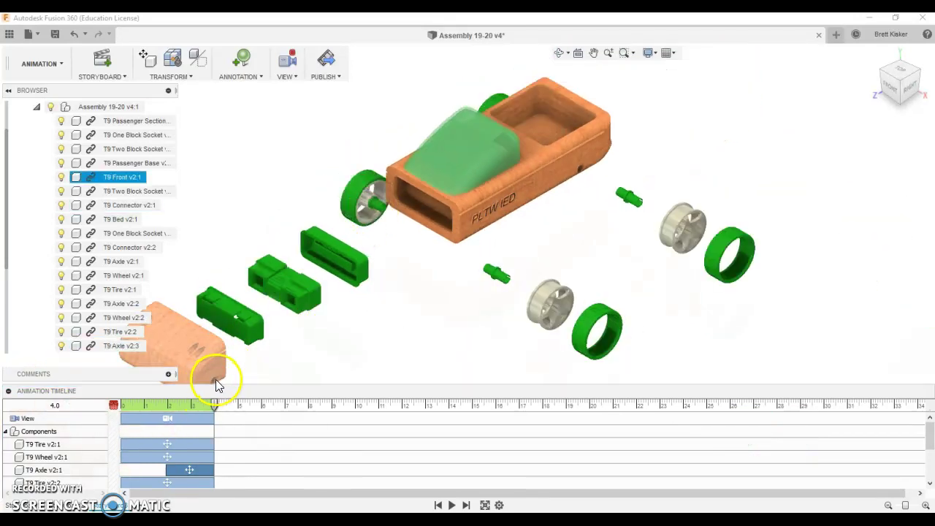
pyautogui.click(373, 204)
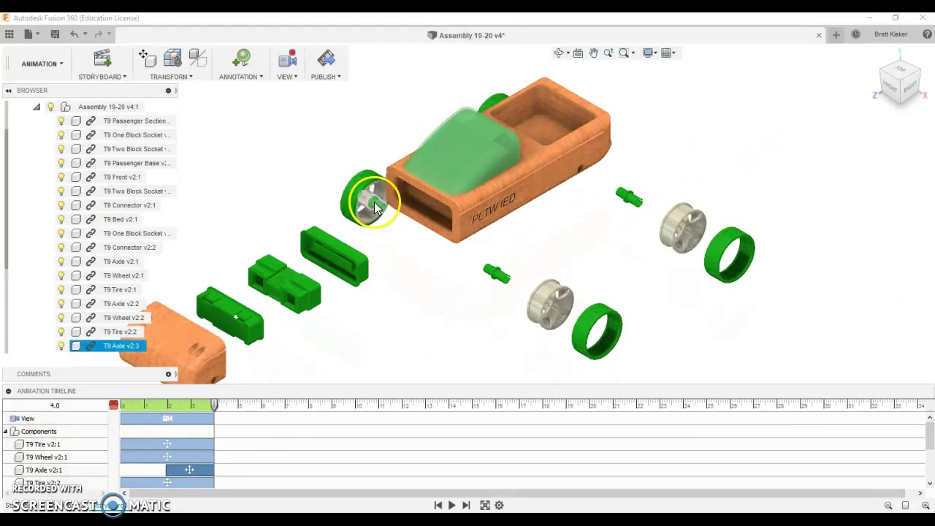
pyautogui.click(334, 184)
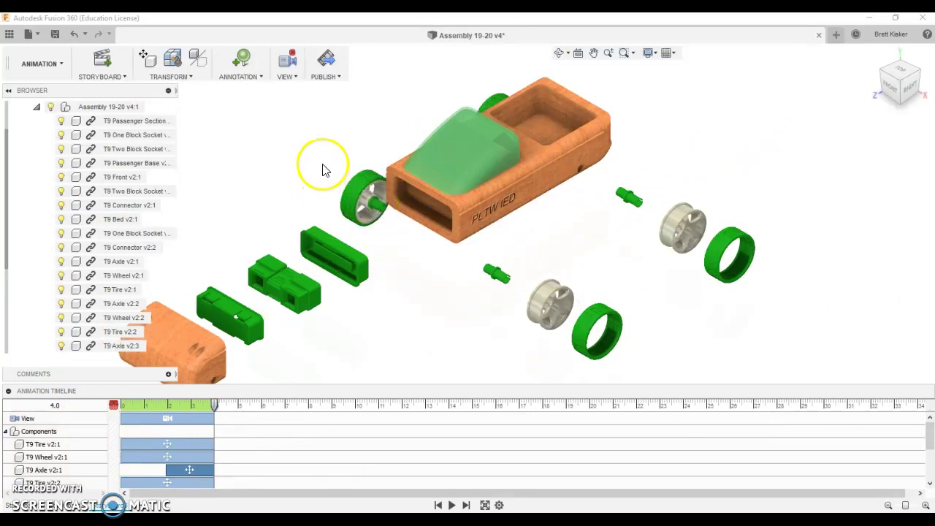
pyautogui.scroll(-3, 327, 171)
pyautogui.moveTo(327, 172); pyautogui.dragTo(446, 177, button='middle')
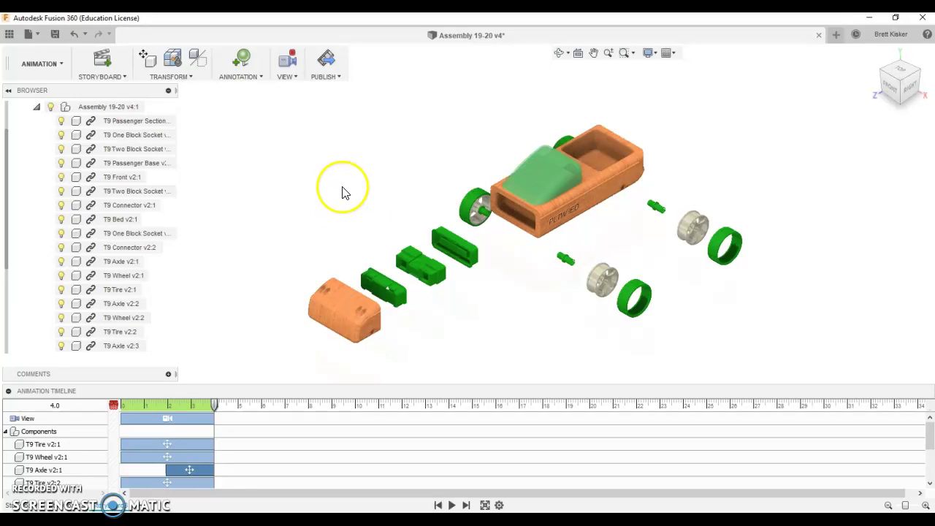
pyautogui.moveTo(345, 193); pyautogui.dragTo(300, 212, button='middle')
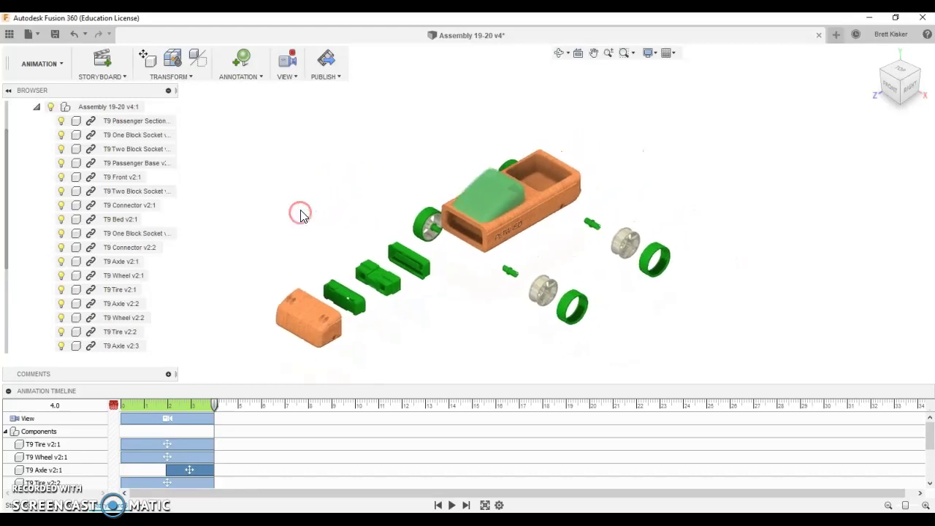